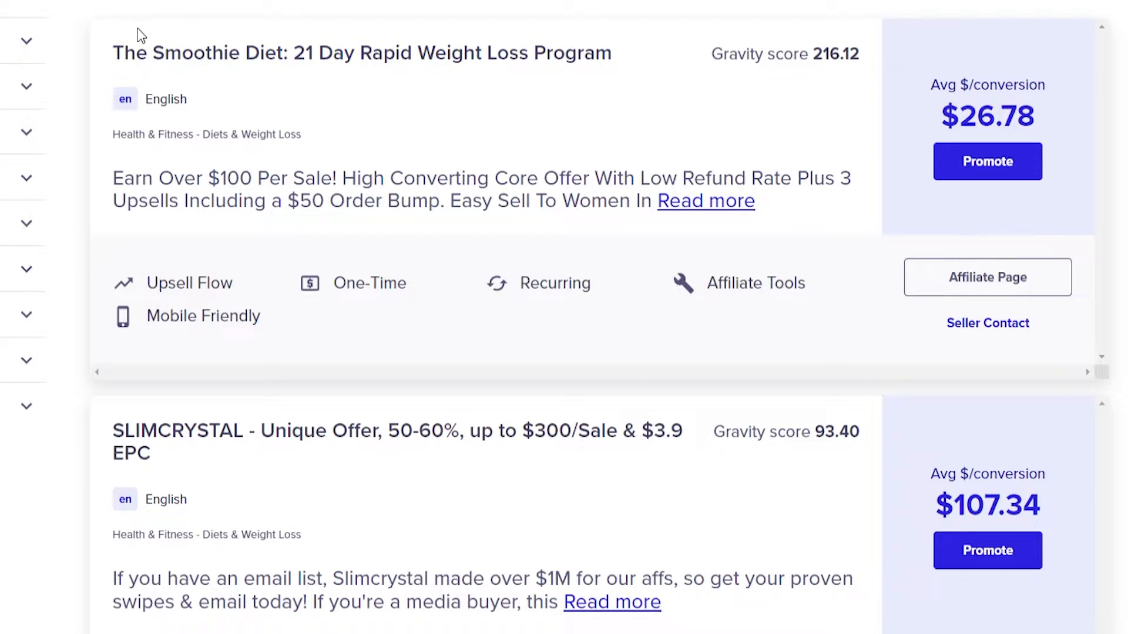
- Open The Smoothie Diet sales page and copy its headline "Delicious, Easy-To-Make Smoothies For Rapid Weight Loss, Increased Energy, & Incredible Health!"
left_click(259, 66)
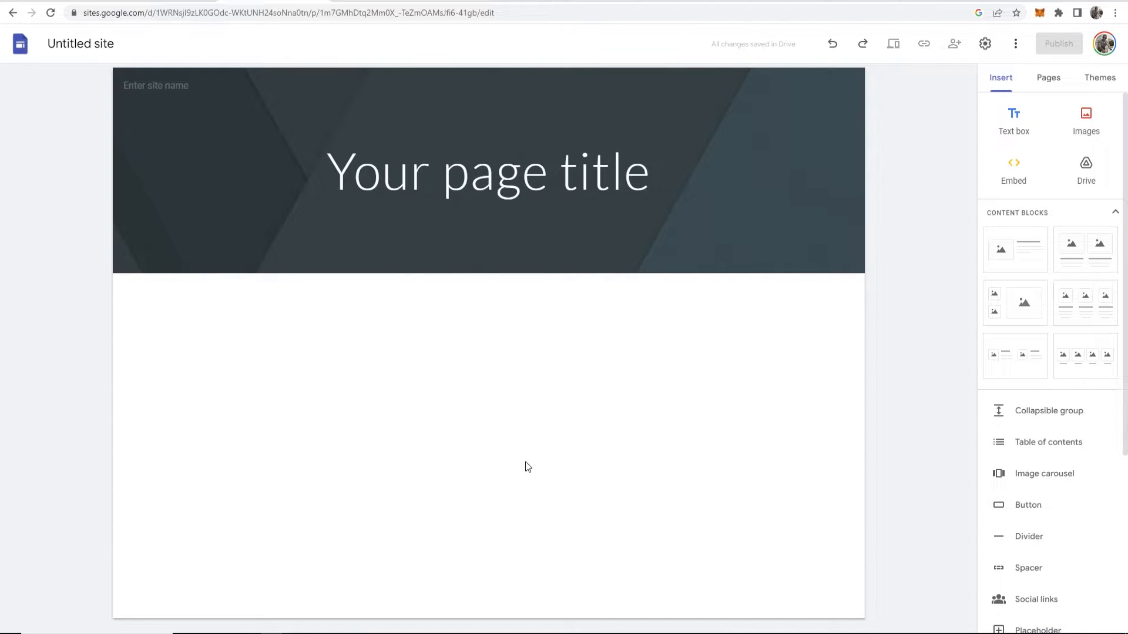
left_click(470, 1)
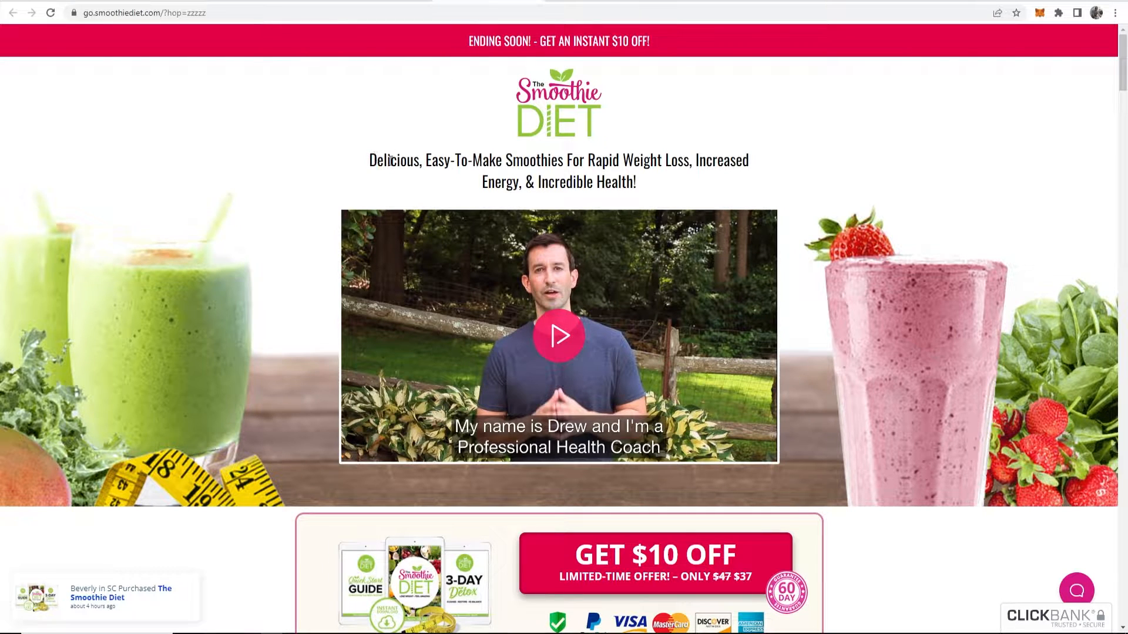
left_click_drag(391, 160, 671, 184)
right_click(528, 152)
left_click(565, 158)
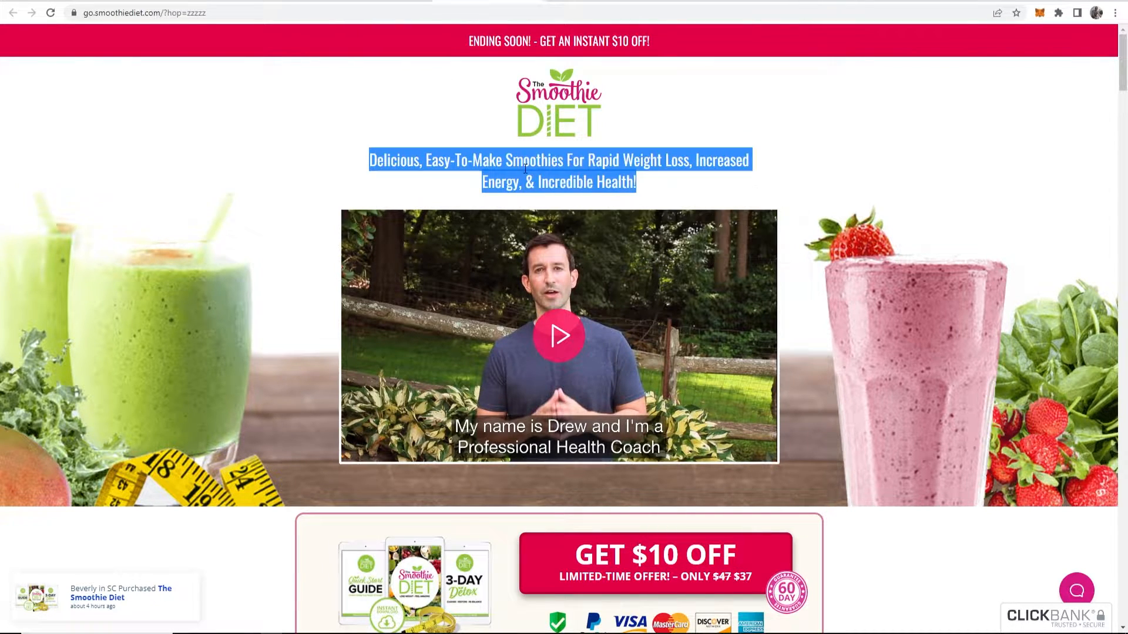
left_click(525, 169)
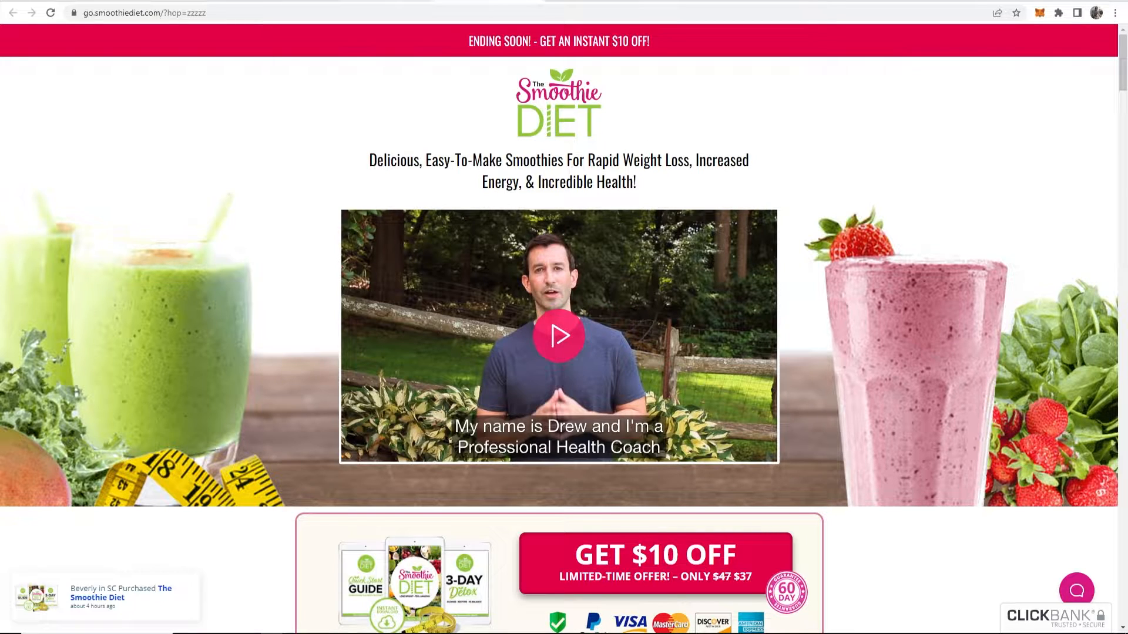
- Switch to the untitled Google Sites page, replace its page title with the copied headline and adjust the headline's font size
left_click(382, 0)
left_click(288, 0)
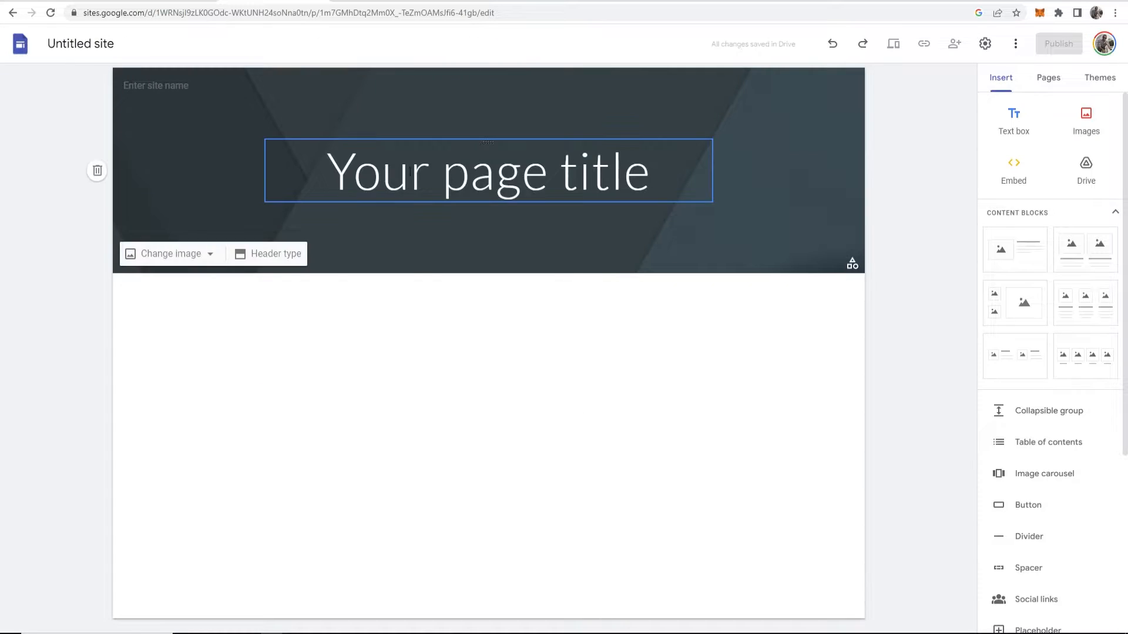
left_click(342, 156)
key("ctrl+a")
key("ctrl+v")
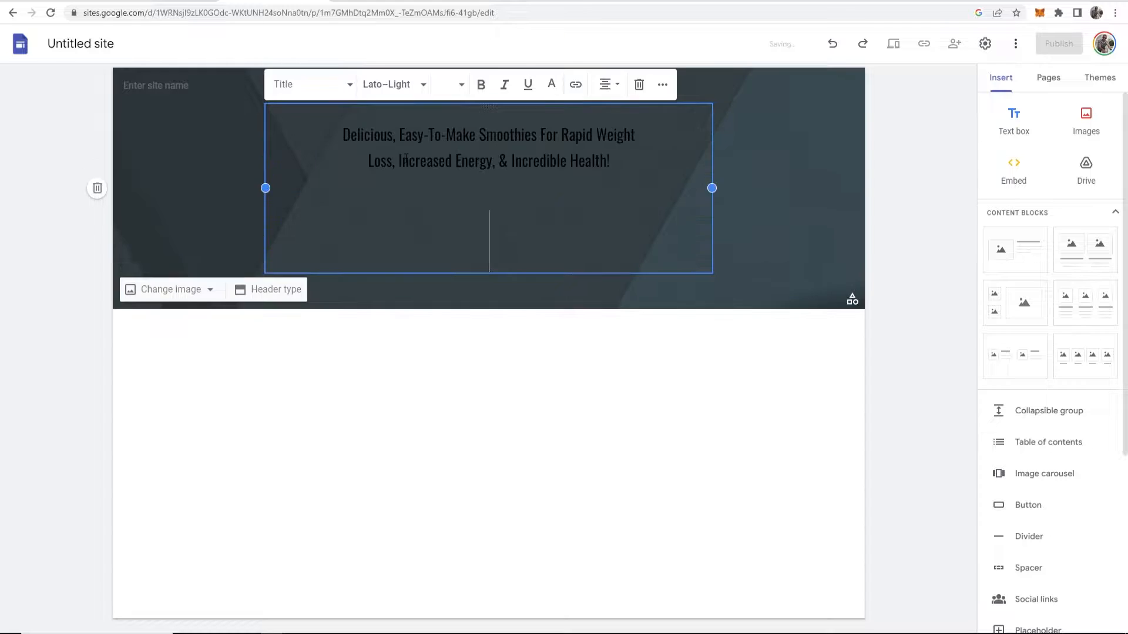
key("ctrl+a")
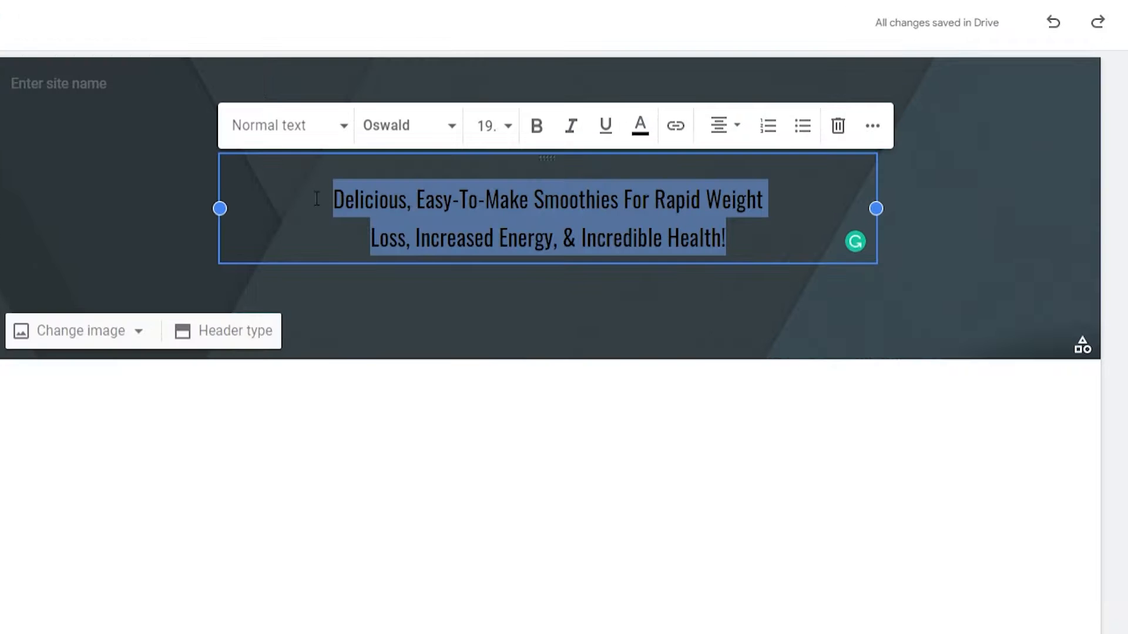
left_click(508, 130)
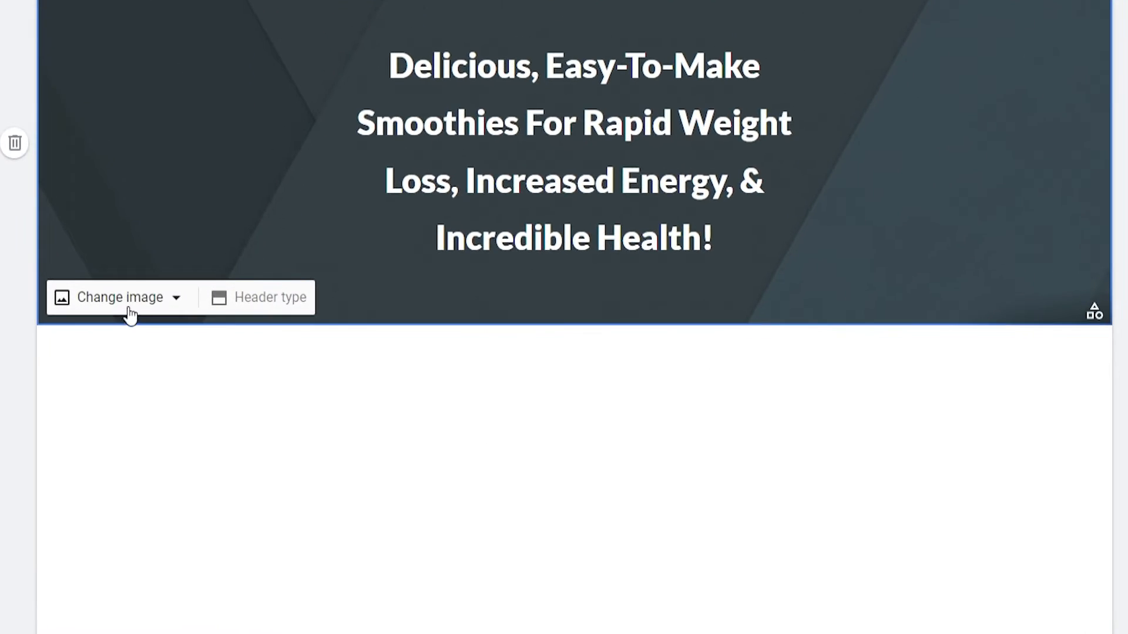
- Find Pixabay through a Google search for royalty free images and search it for "smoothie"
left_click(157, 310)
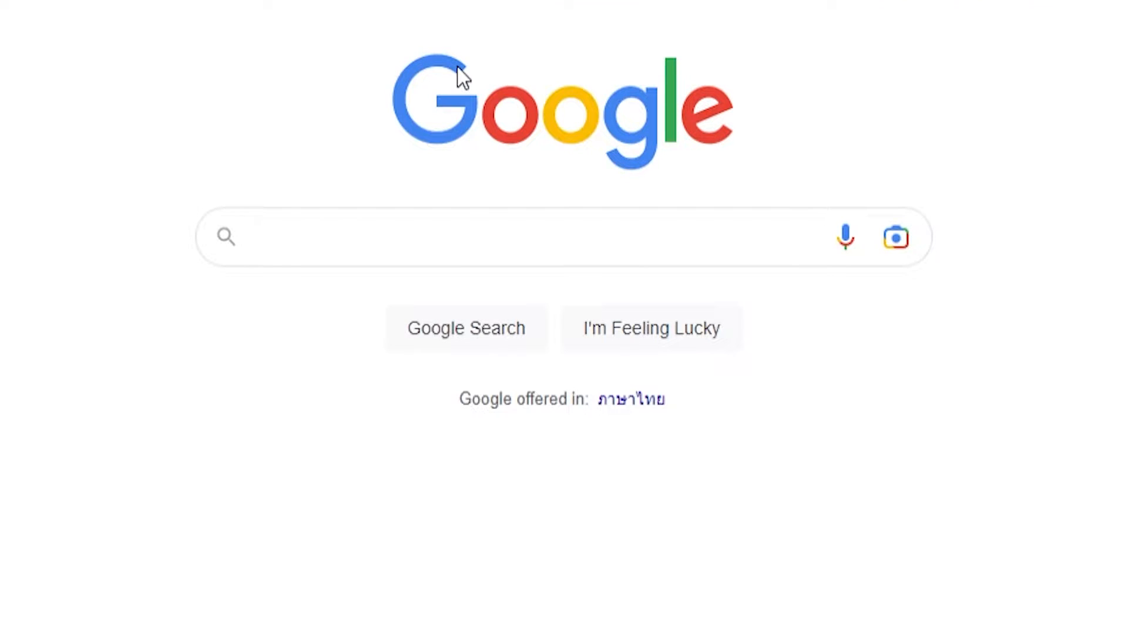
type("roylaty free images")
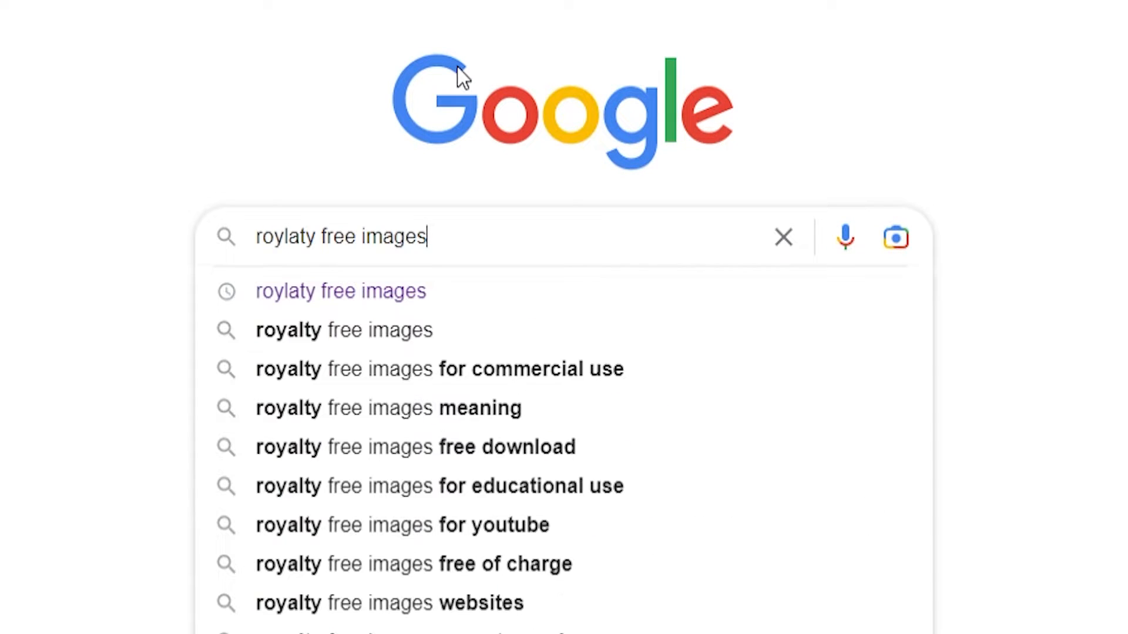
key("Return")
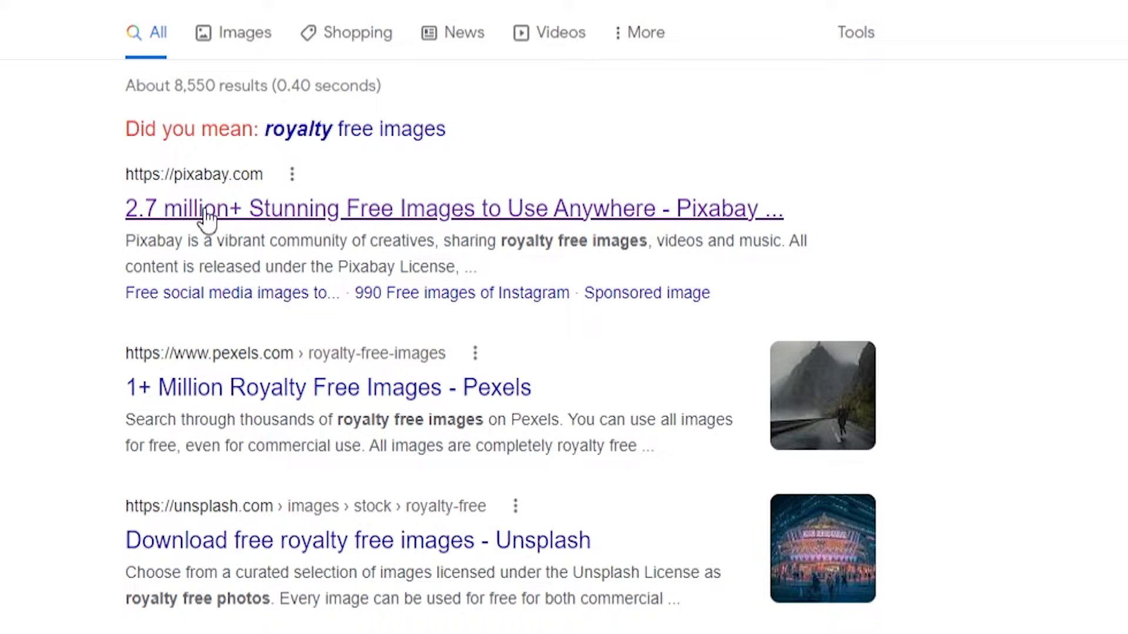
left_click(227, 218)
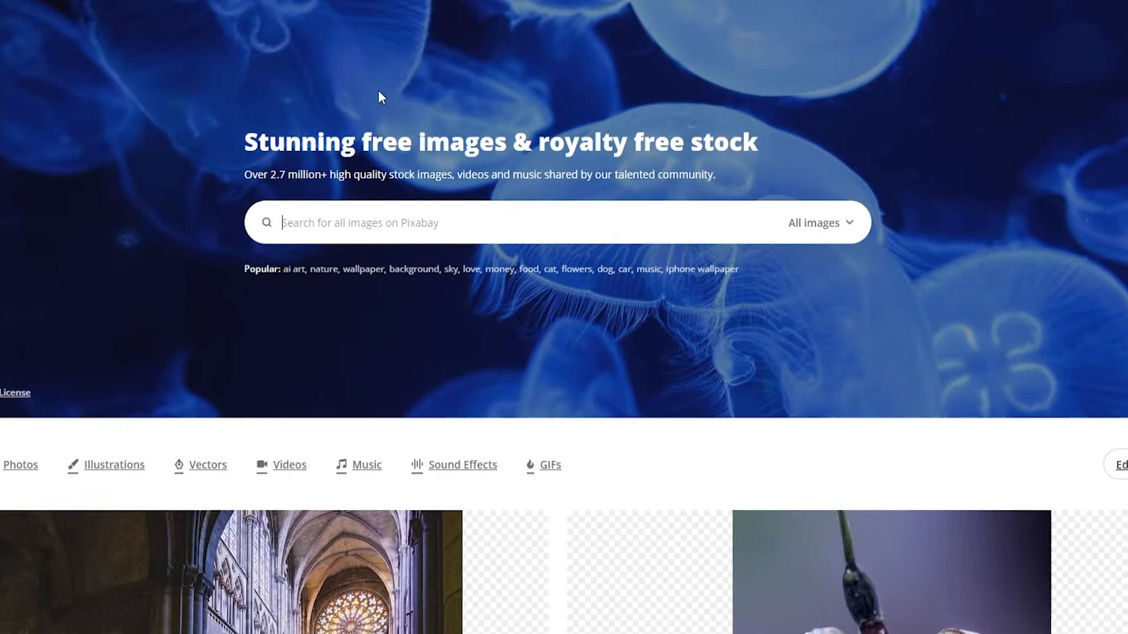
type("smoothie")
key("Return")
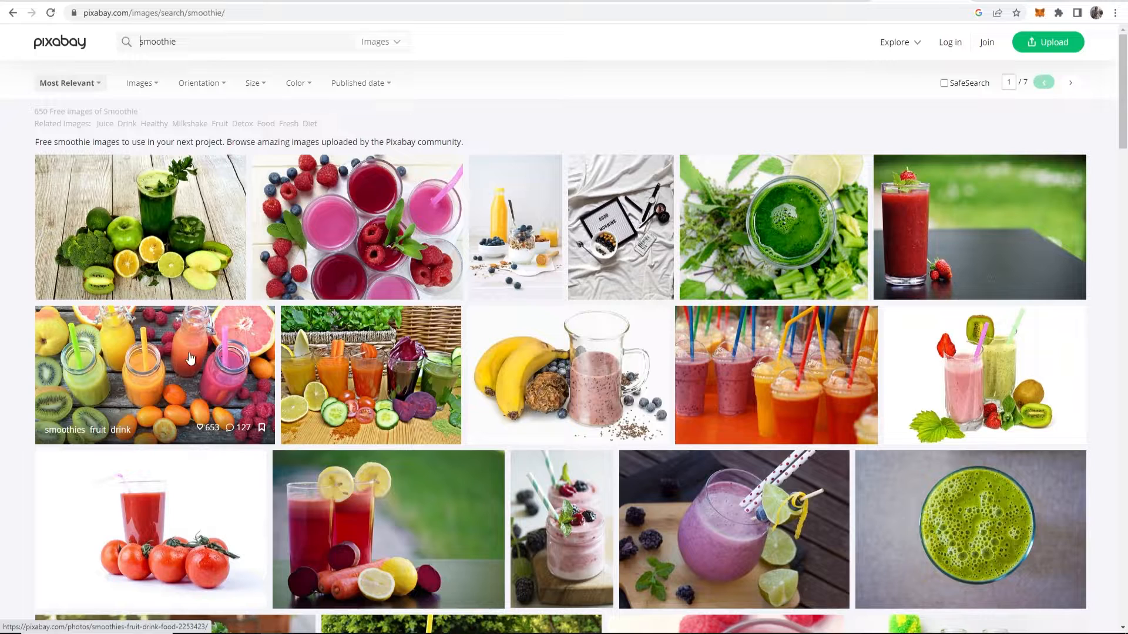
- Download the photo of smoothie jars with fruit as a 1920×1079 JPG and upload it as the site's header image
left_click(185, 359)
left_click(979, 206)
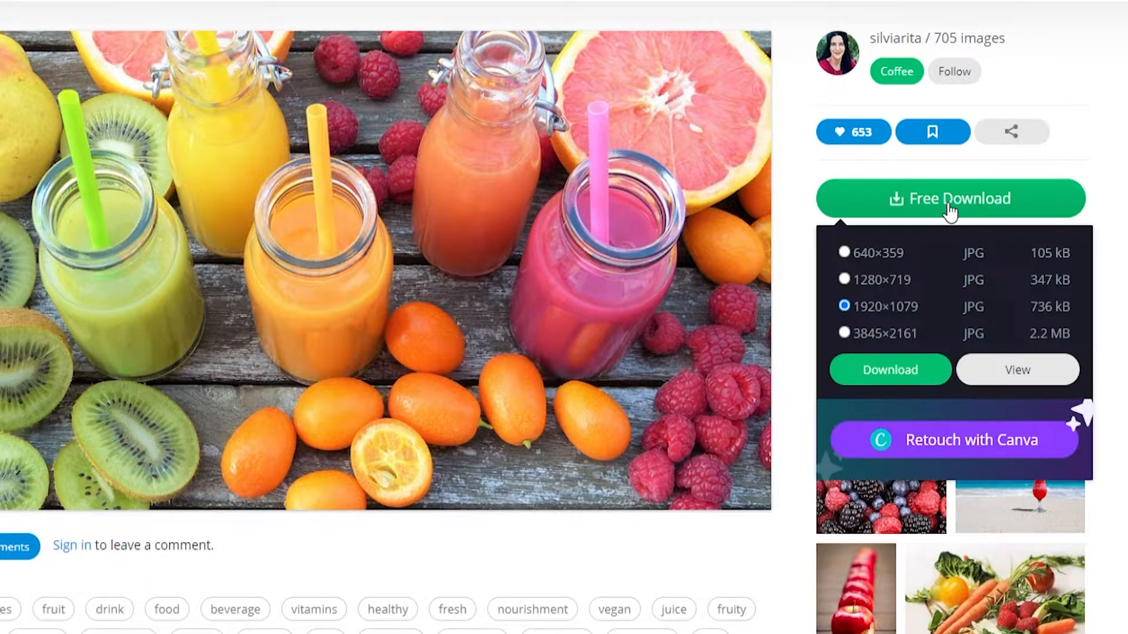
left_click(891, 376)
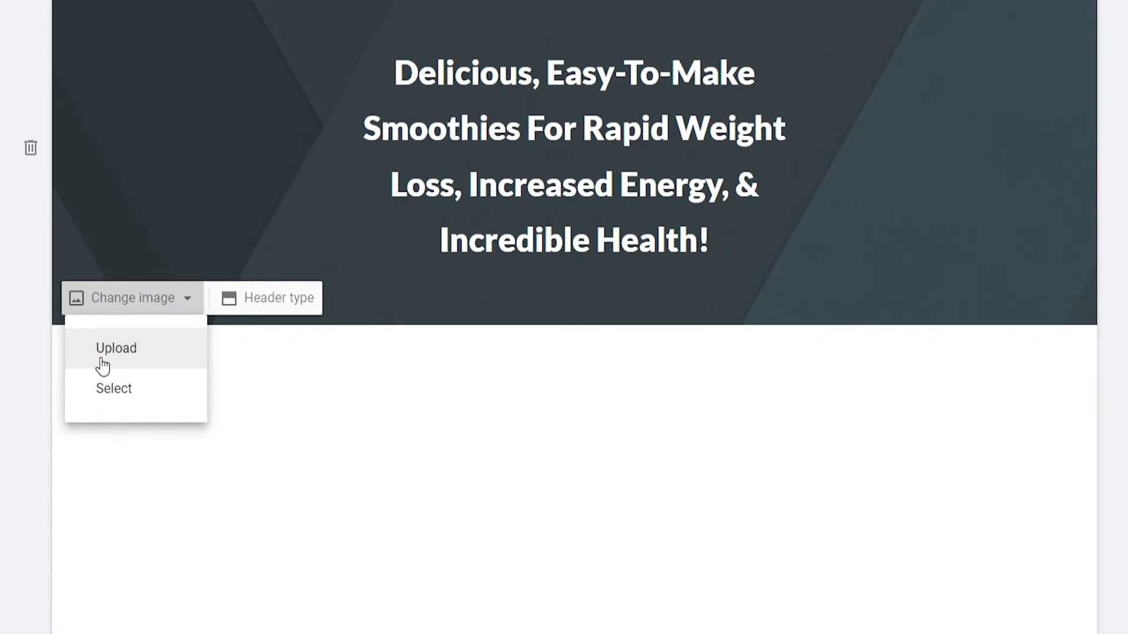
left_click(150, 341)
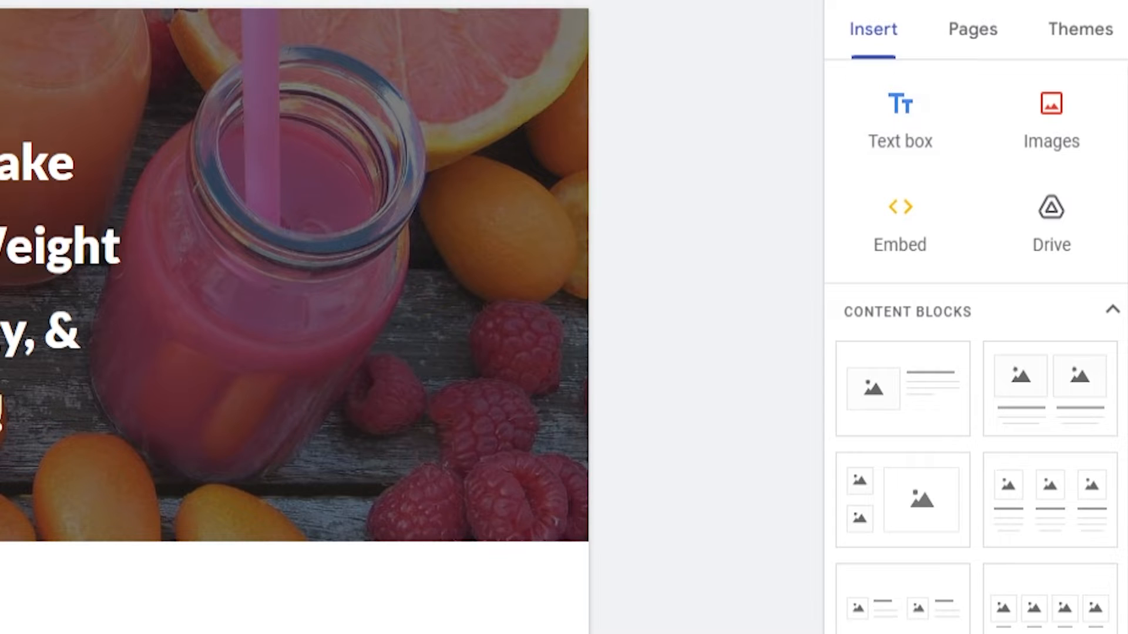
- Add a text box below the header and fill it with the first two paragraphs from the Lorem Ipsum generator
left_click(881, 139)
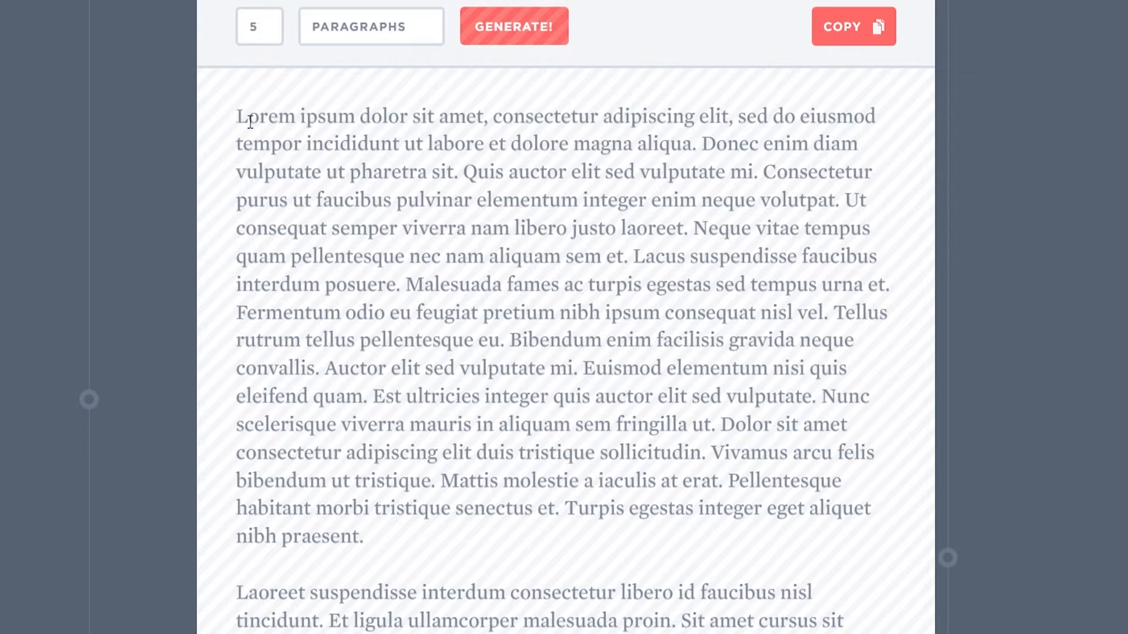
left_click_drag(235, 116, 682, 501)
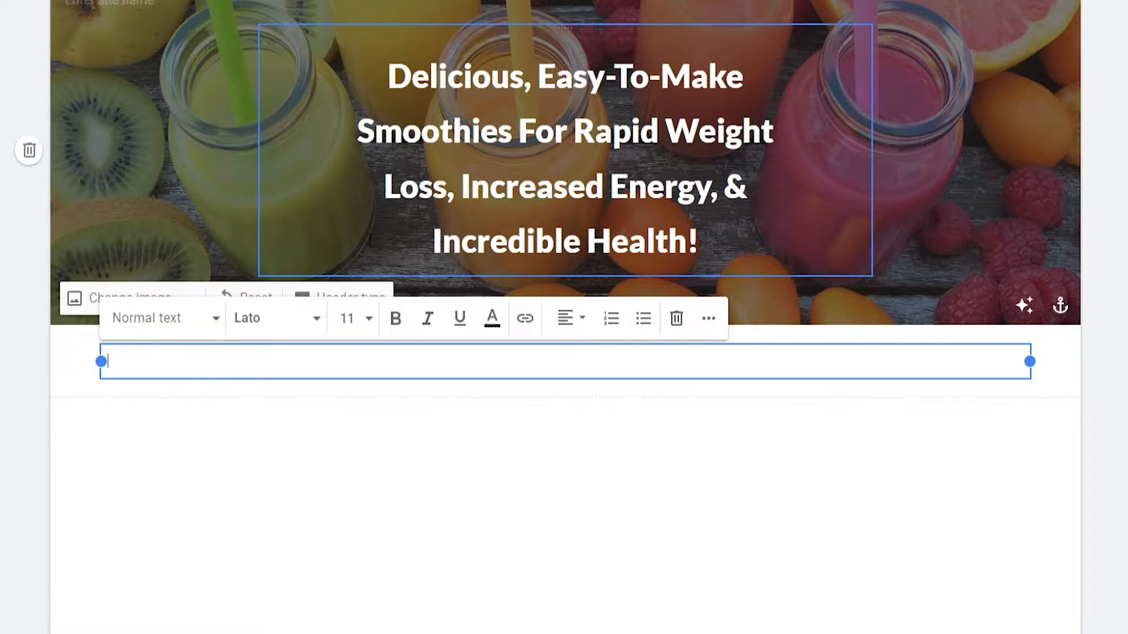
key("ctrl+v")
scroll(304, 340, "down", 1)
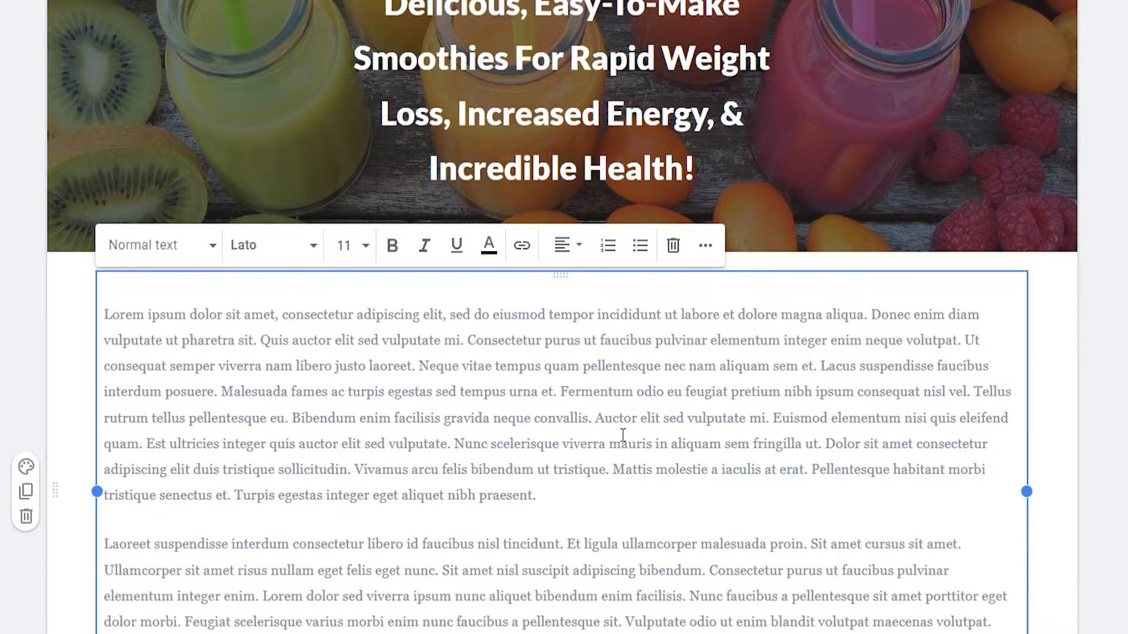
left_click(1124, 349)
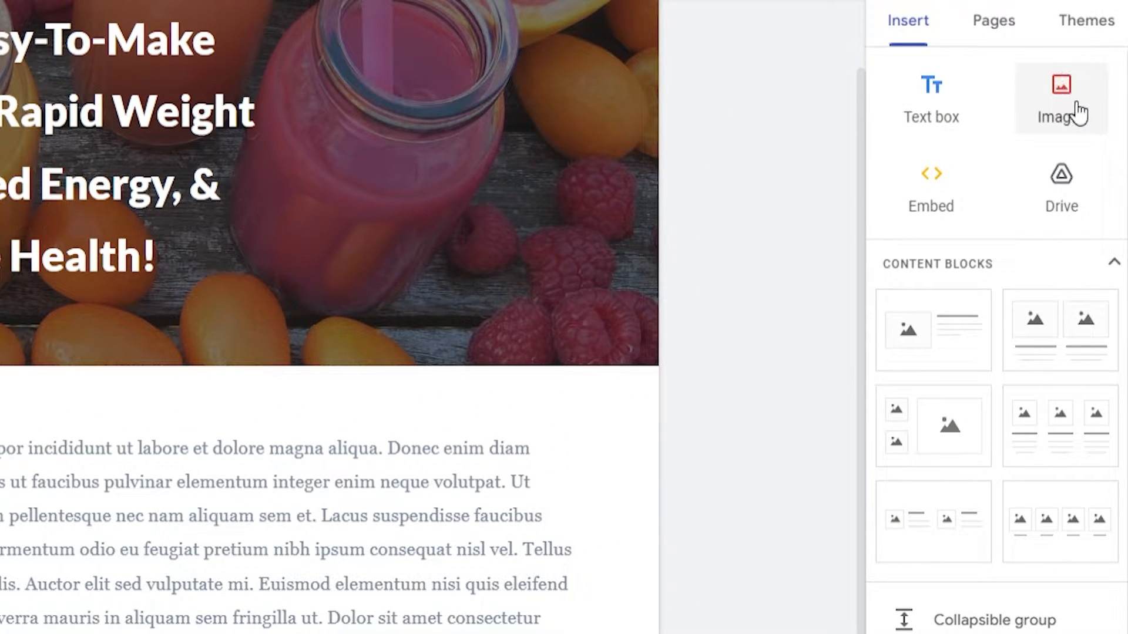
left_click(1078, 113)
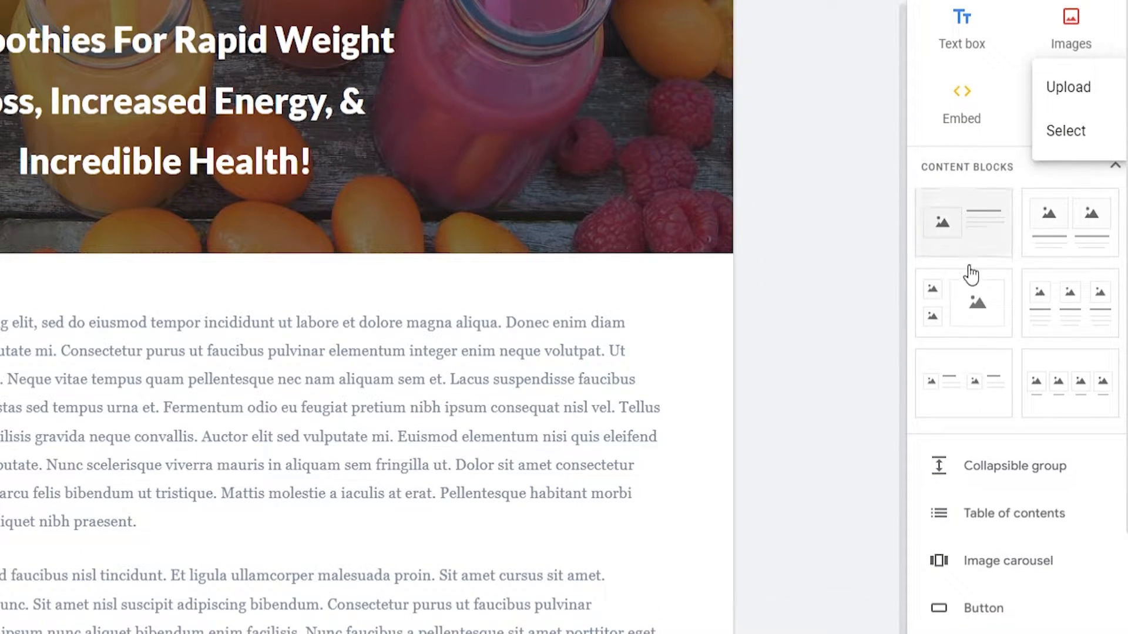
- Search YouTube for "smoothie diet" and insert the video "Are smoothies a good way to lose weight?" into the page
scroll(972, 235, "down", 3)
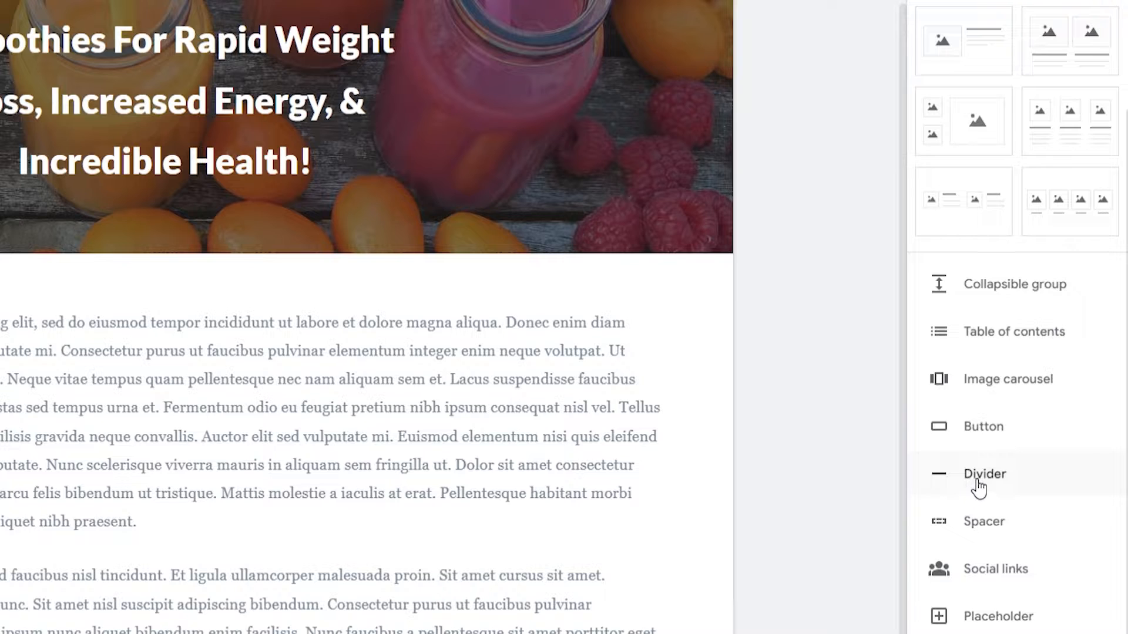
scroll(978, 486, "down", 2)
left_click(997, 580)
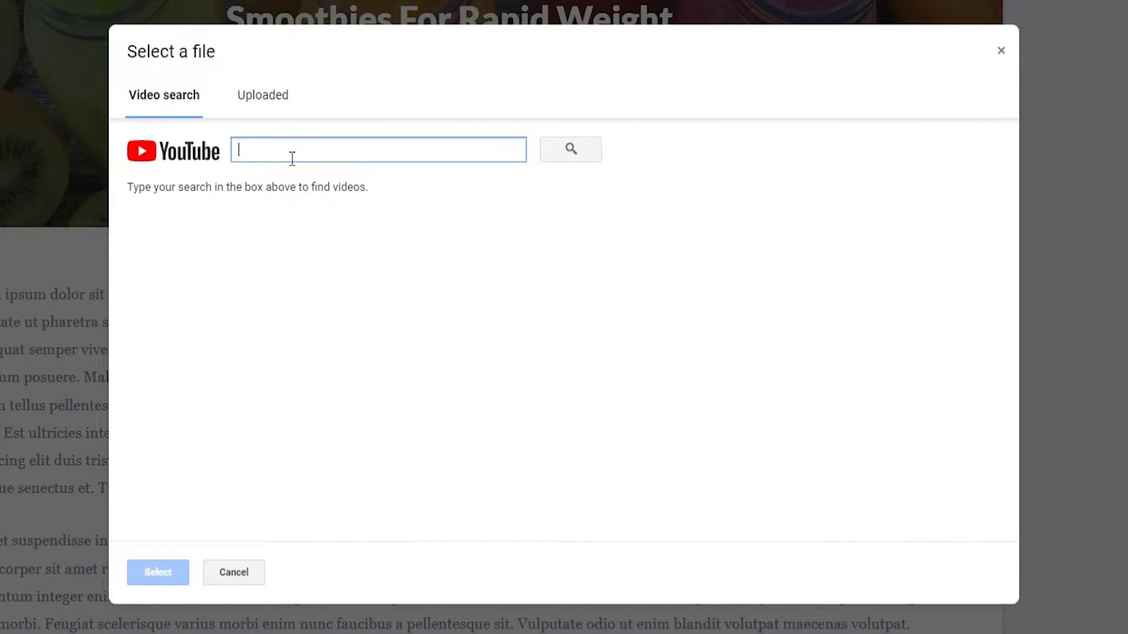
type("smoothie diet")
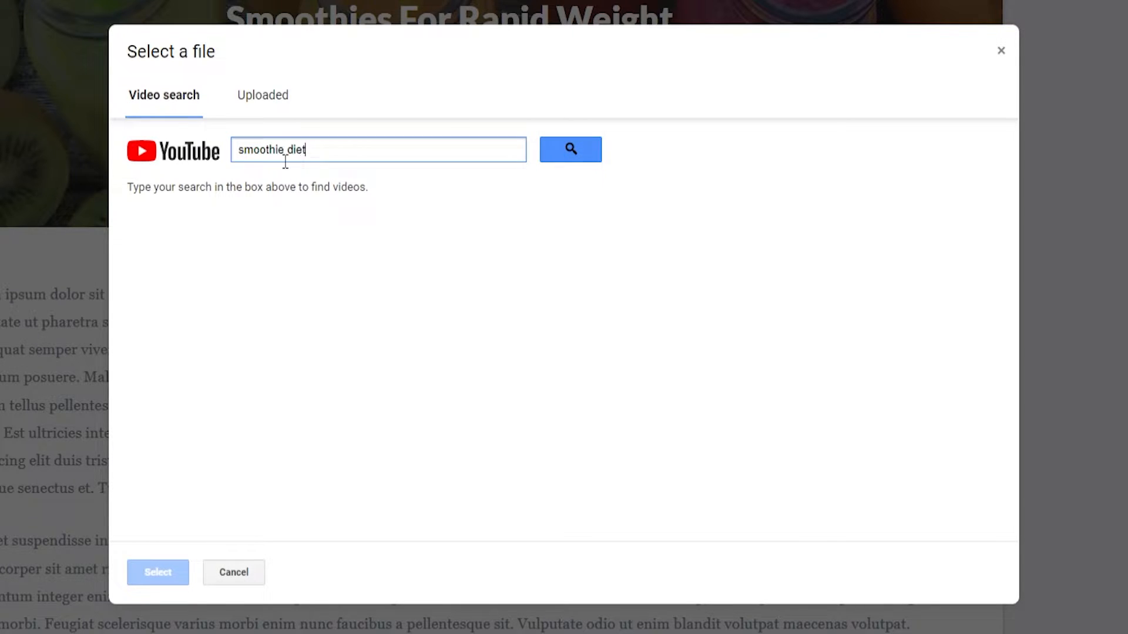
key("Return")
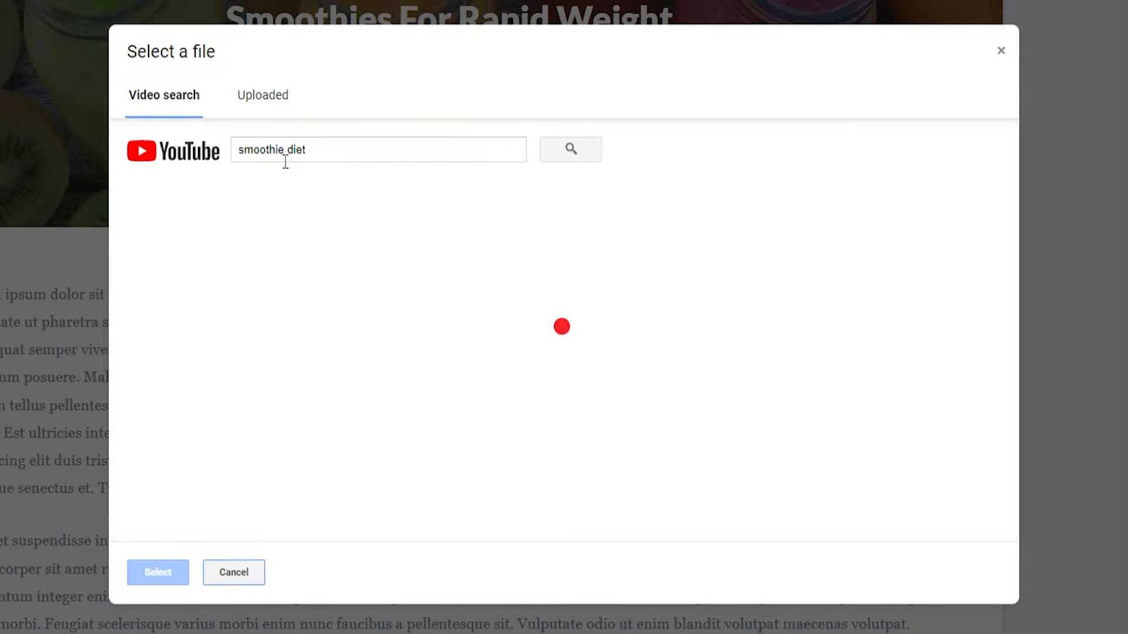
left_click(352, 246)
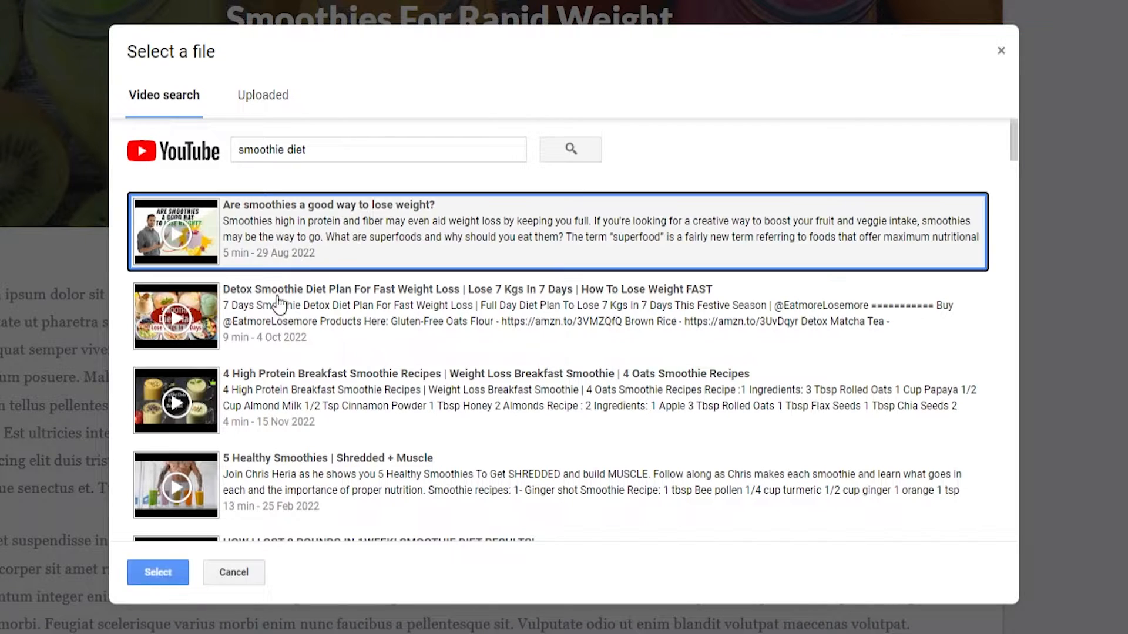
left_click(157, 572)
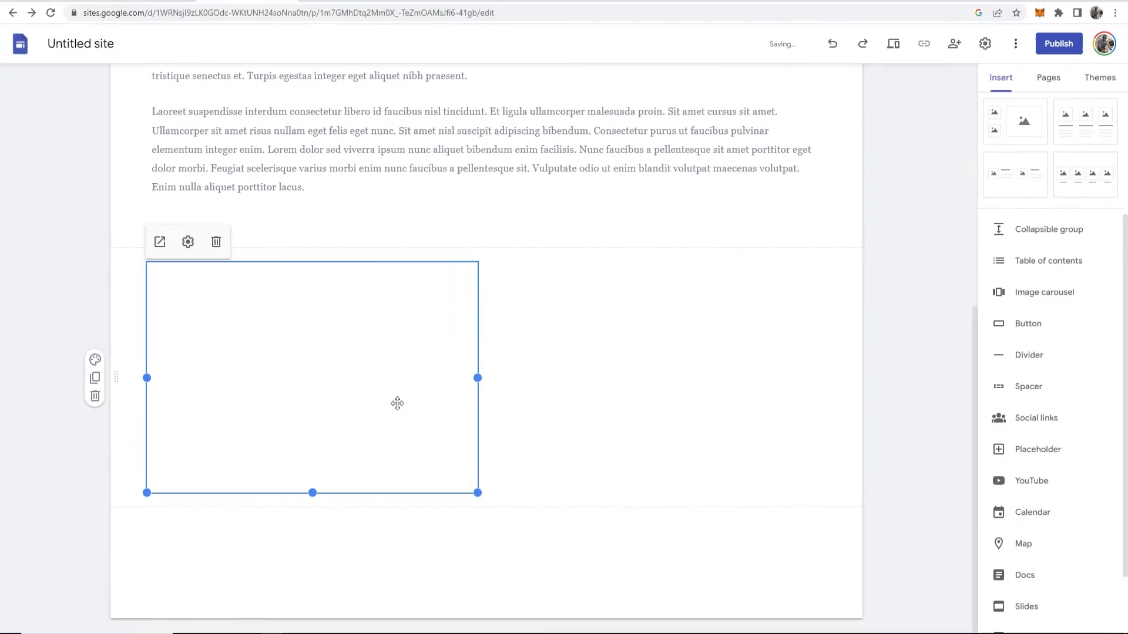
- Move the embedded video above the Lorem ipsum text, directly under the header, and enlarge it to the full content width
left_click_drag(325, 465, 444, 145)
left_click_drag(483, 197, 428, 351)
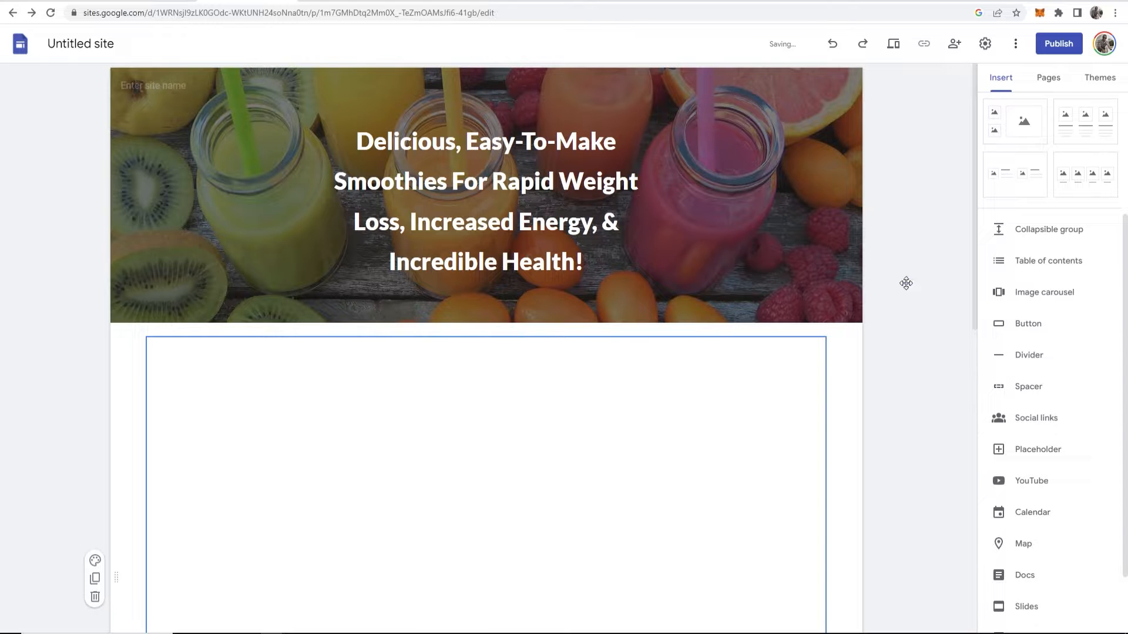
scroll(876, 299, "down", 4)
scroll(673, 380, "down", 2)
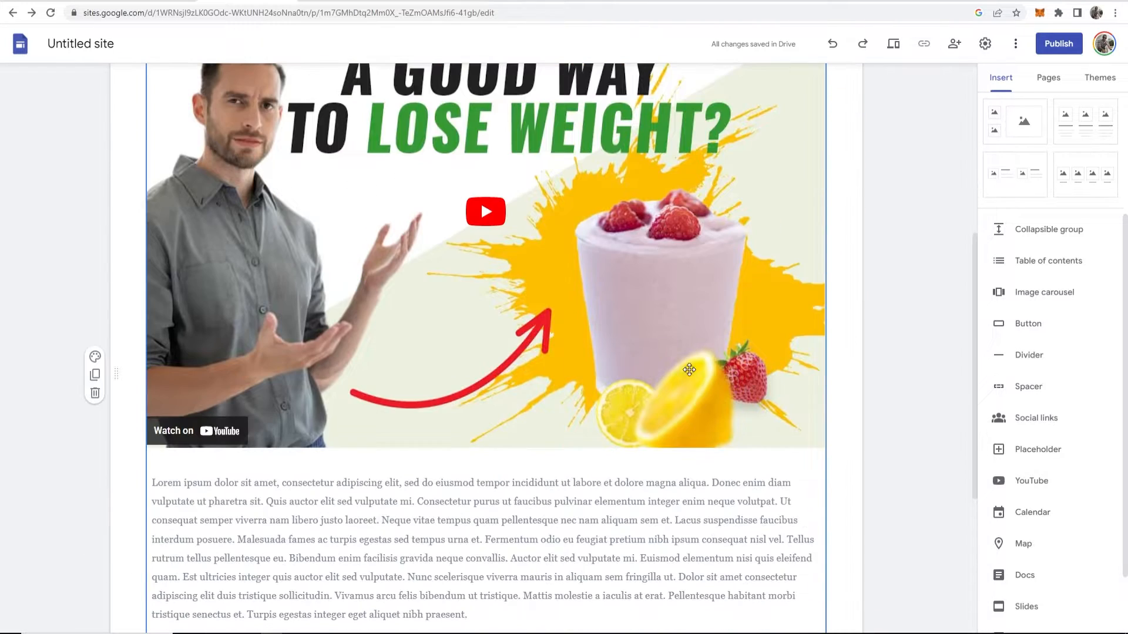
scroll(586, 304, "up", 6)
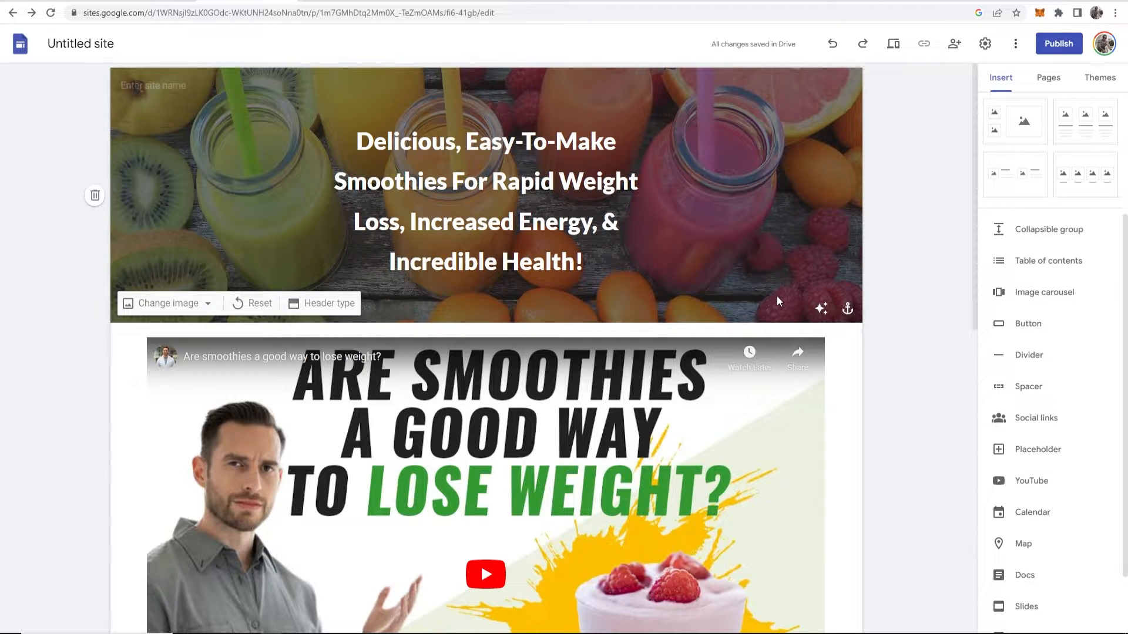
- Start inserting a button into the page and name it "Sign Me Up!"
scroll(1035, 529, "up", 3)
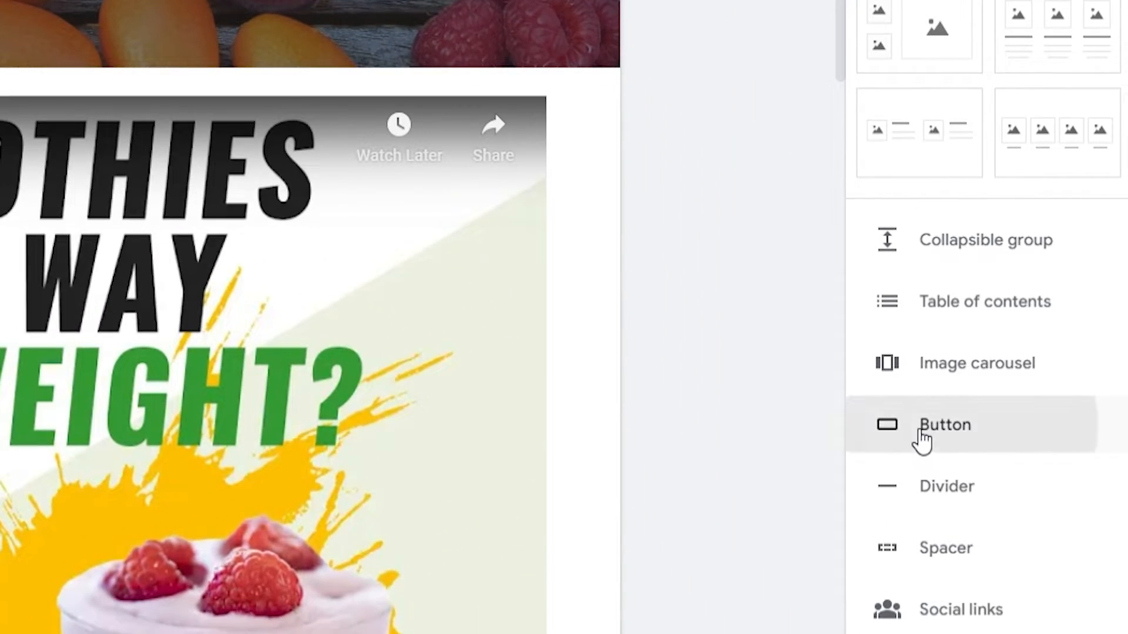
left_click(921, 432)
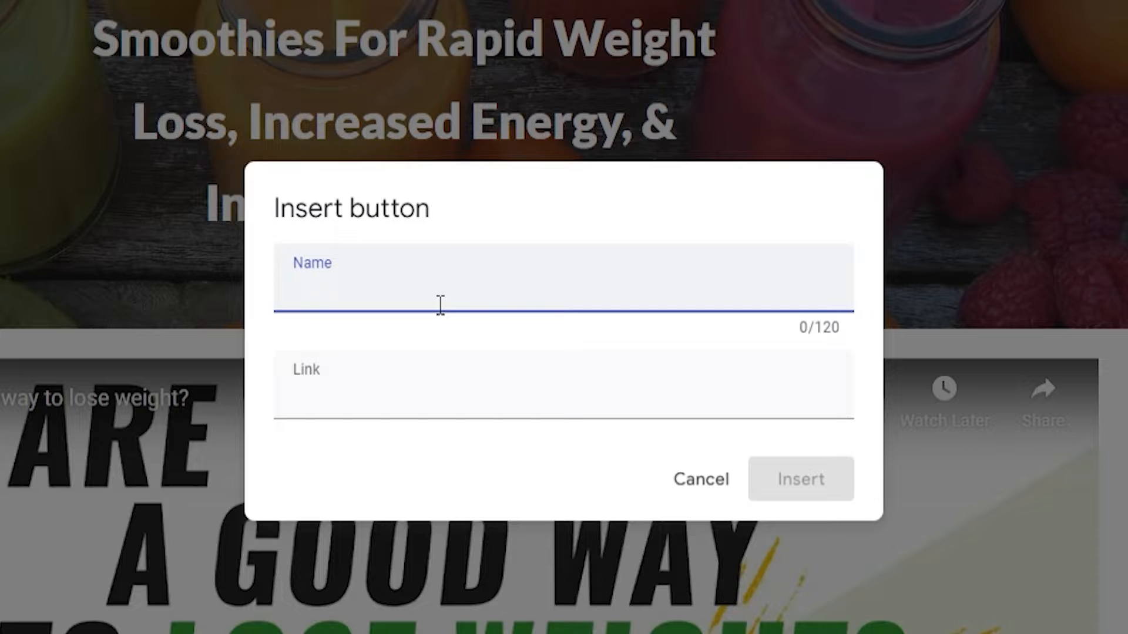
type("Sign Me Up!")
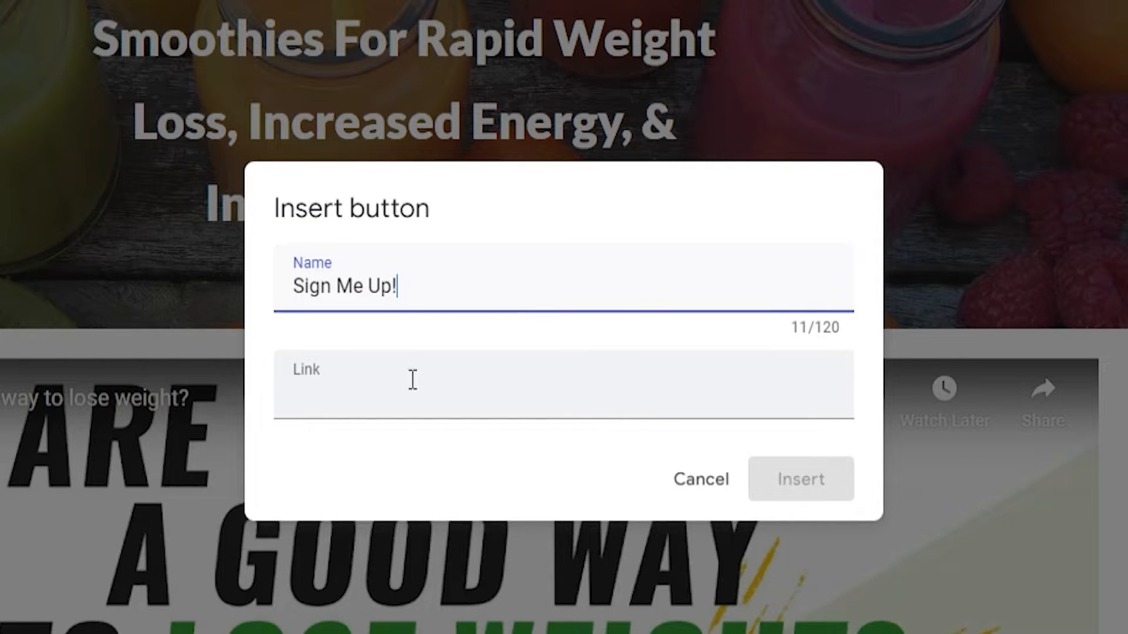
left_click(312, 395)
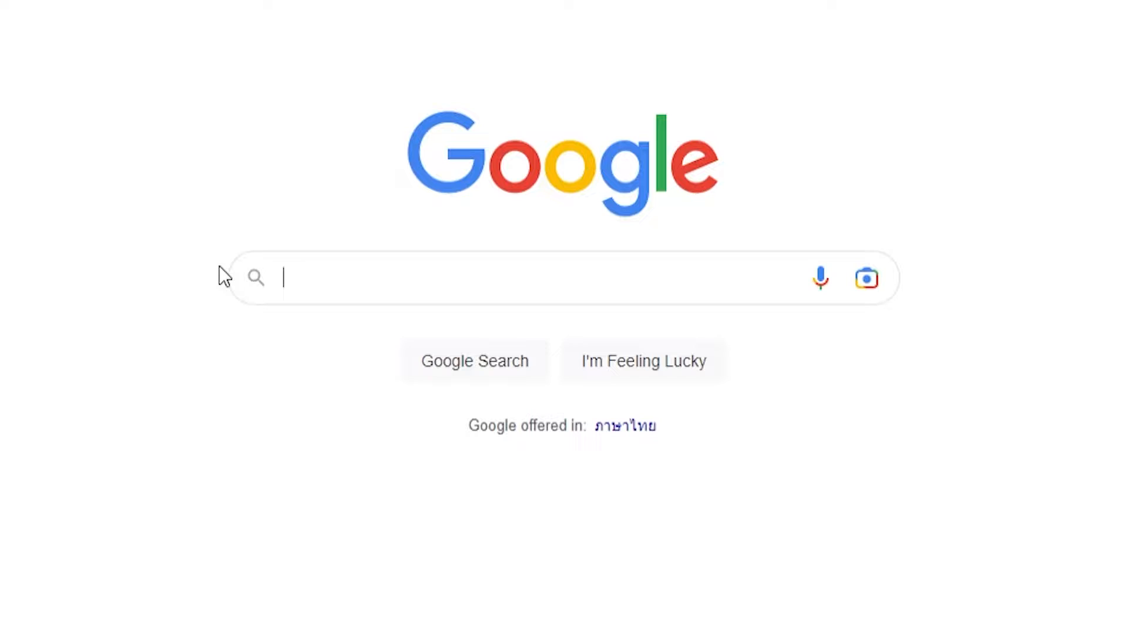
- Search Google for "google forms", open Google Forms and create a new blank form
type("gogo")
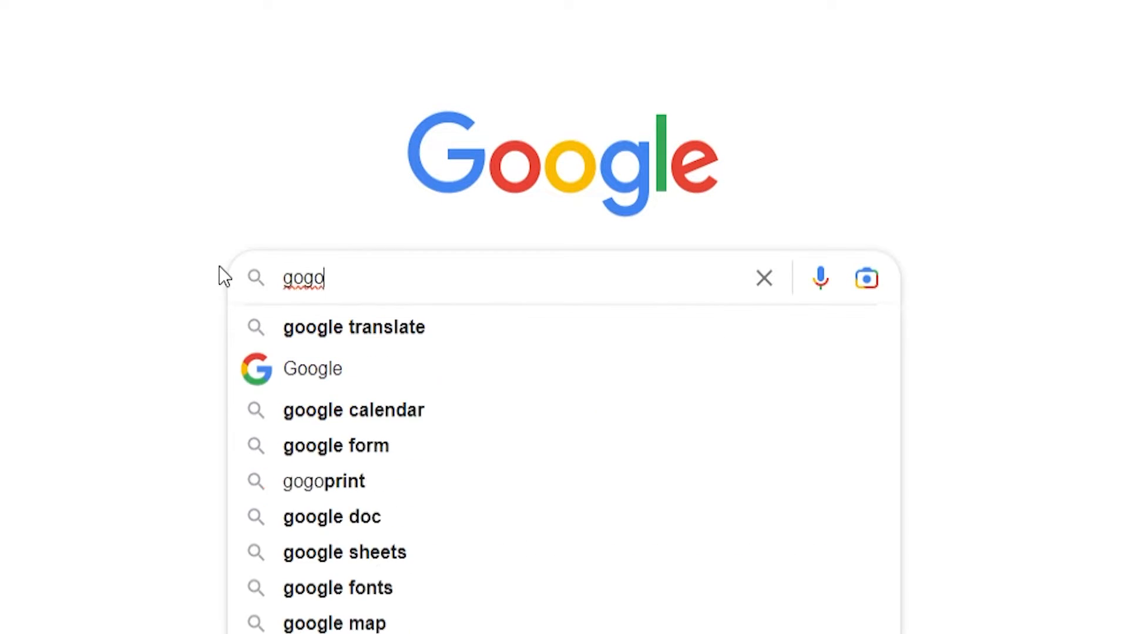
key("BackSpace")
key("BackSpace")
type("ogle forms")
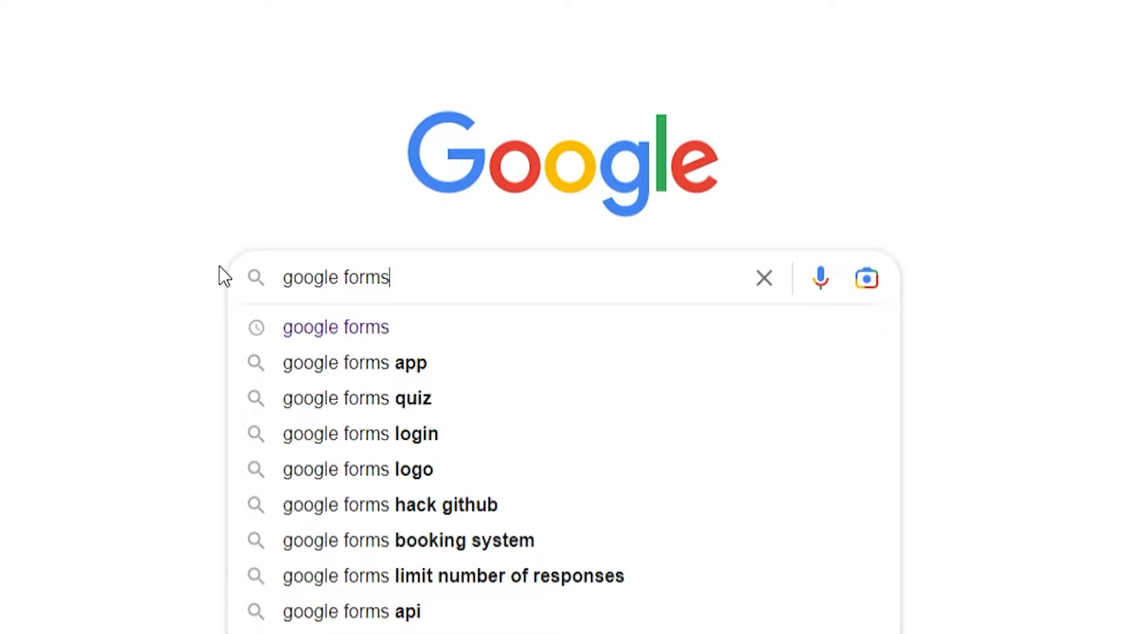
key("Return")
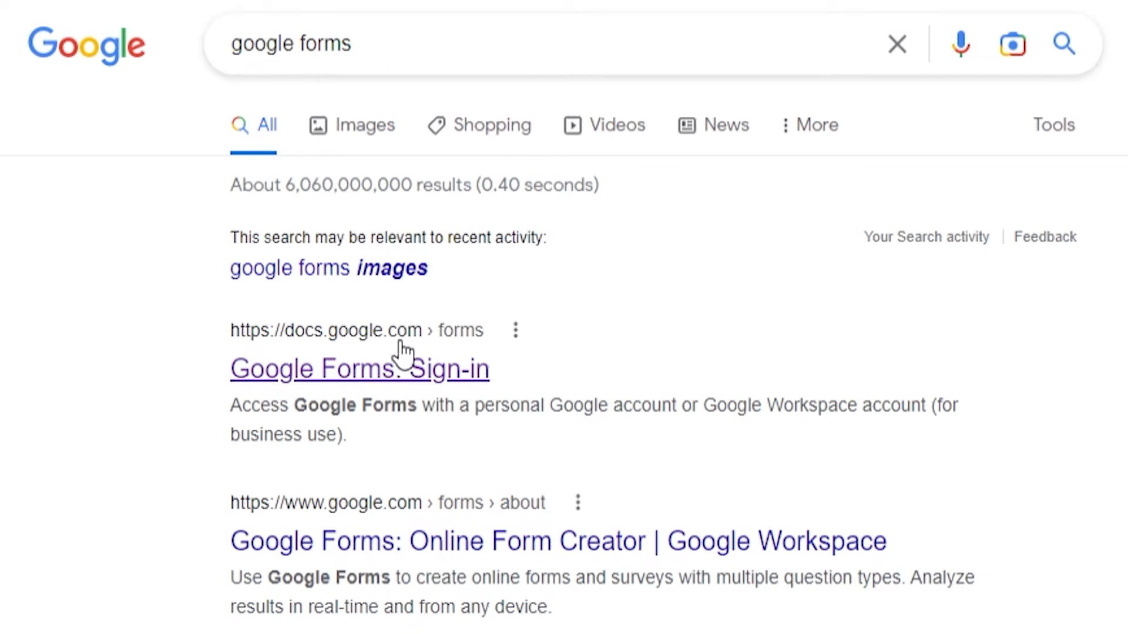
left_click(463, 383)
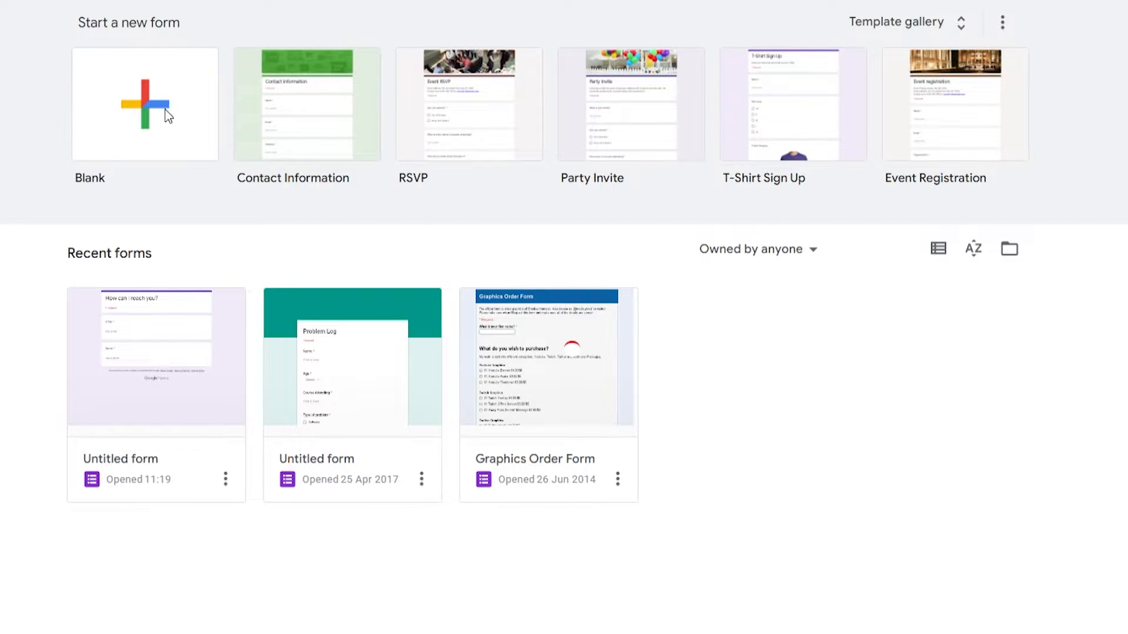
left_click(139, 101)
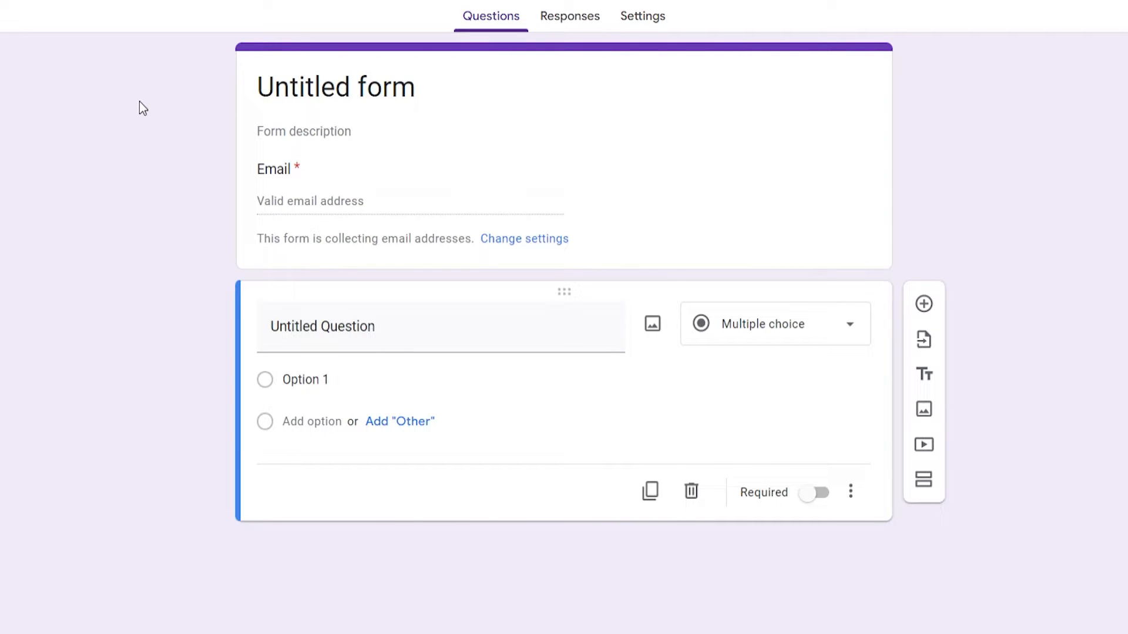
- Title the form "Opt In" and give it the description "Smoothie Diet"
left_click(448, 89)
left_click_drag(448, 88, 244, 83)
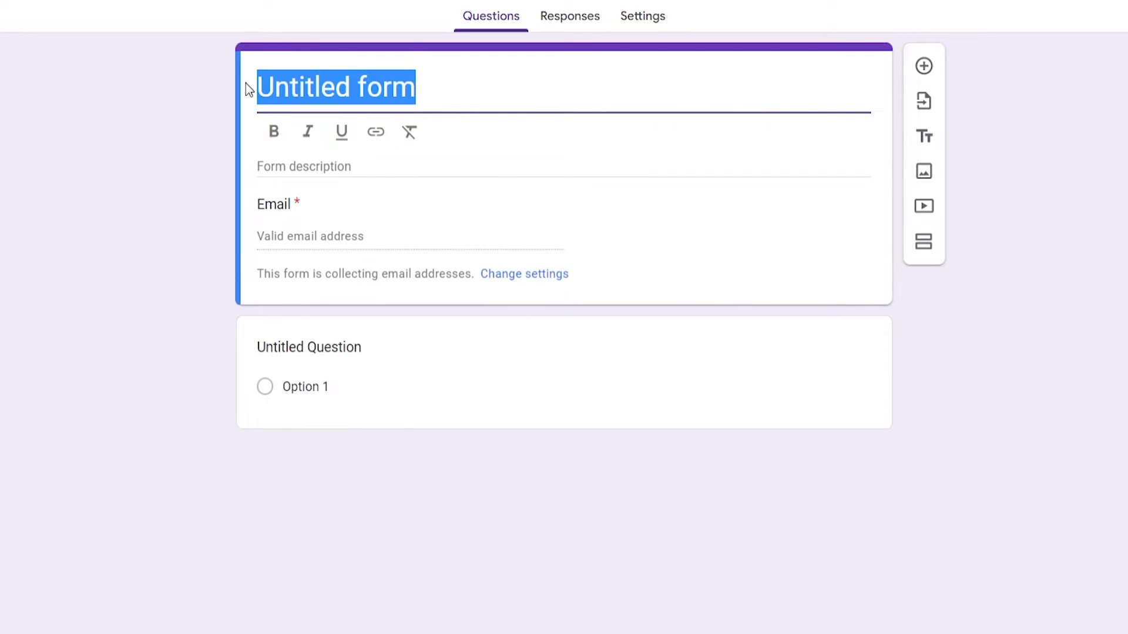
key("BackSpace")
type("Opt")
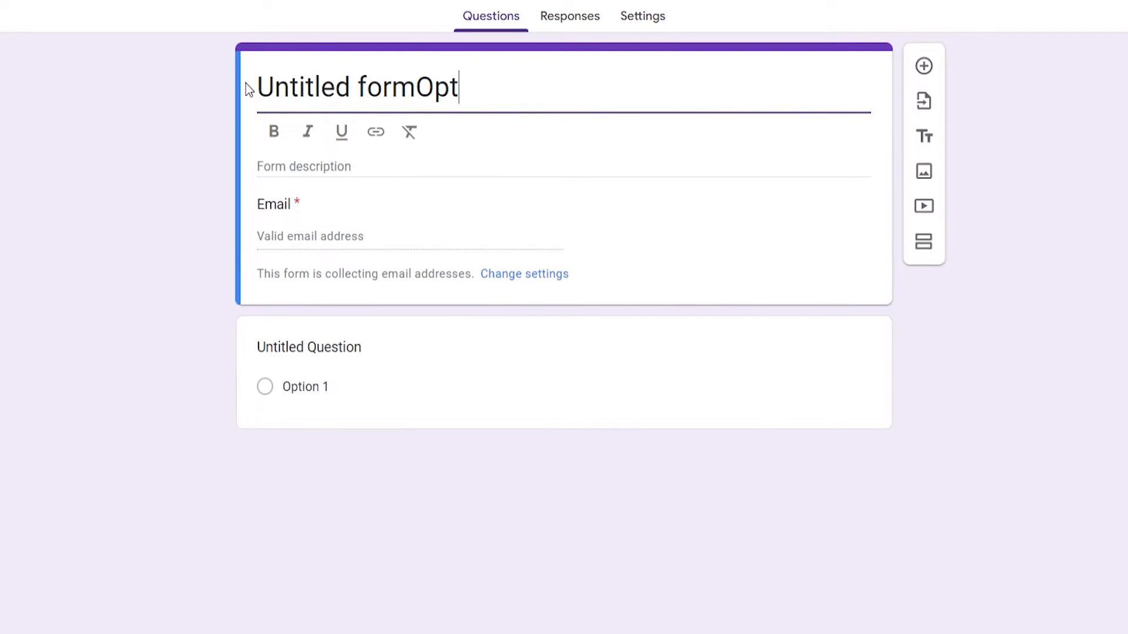
key("ctrl+a")
key("BackSpace")
type("Opt I")
type("n")
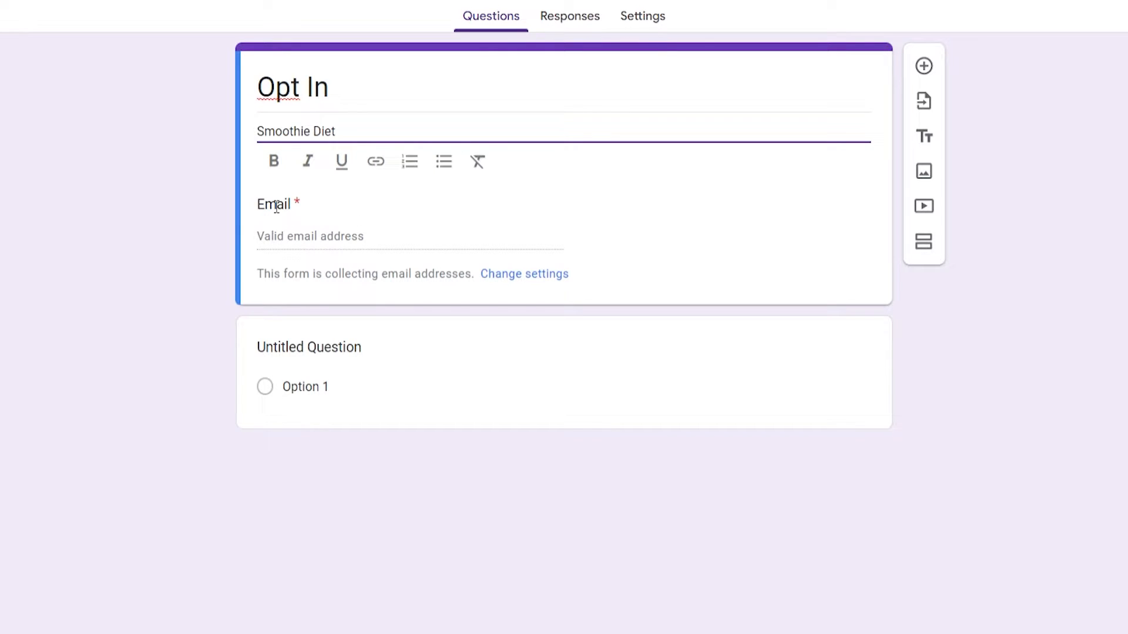
- In the form's default settings, keep collecting email addresses turned on and make questions required by default
left_click(630, 18)
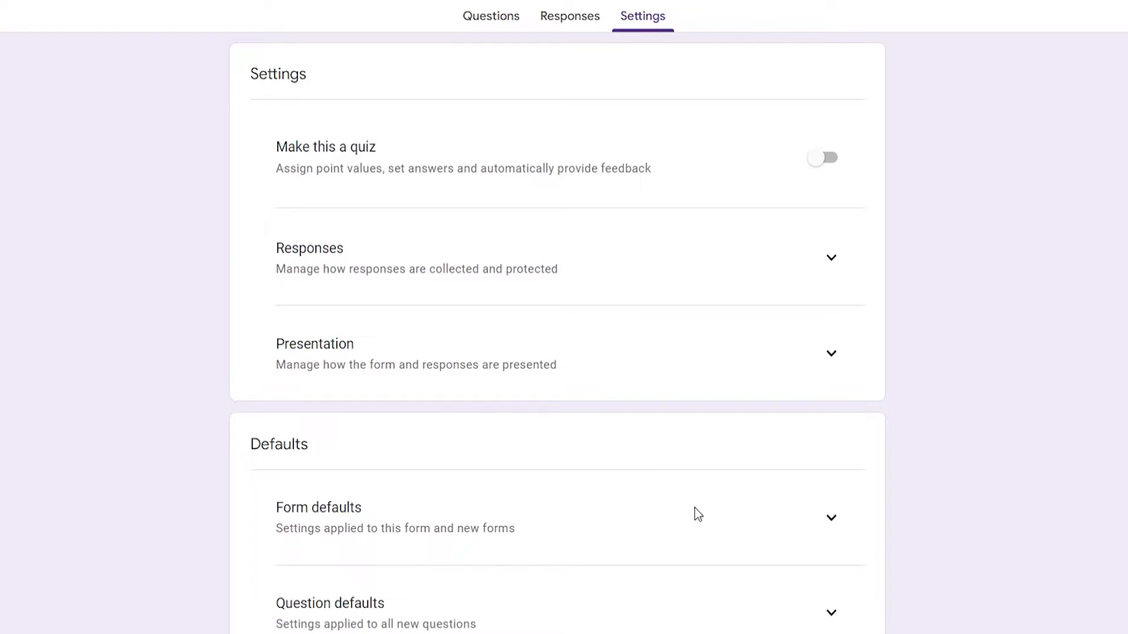
left_click(832, 519)
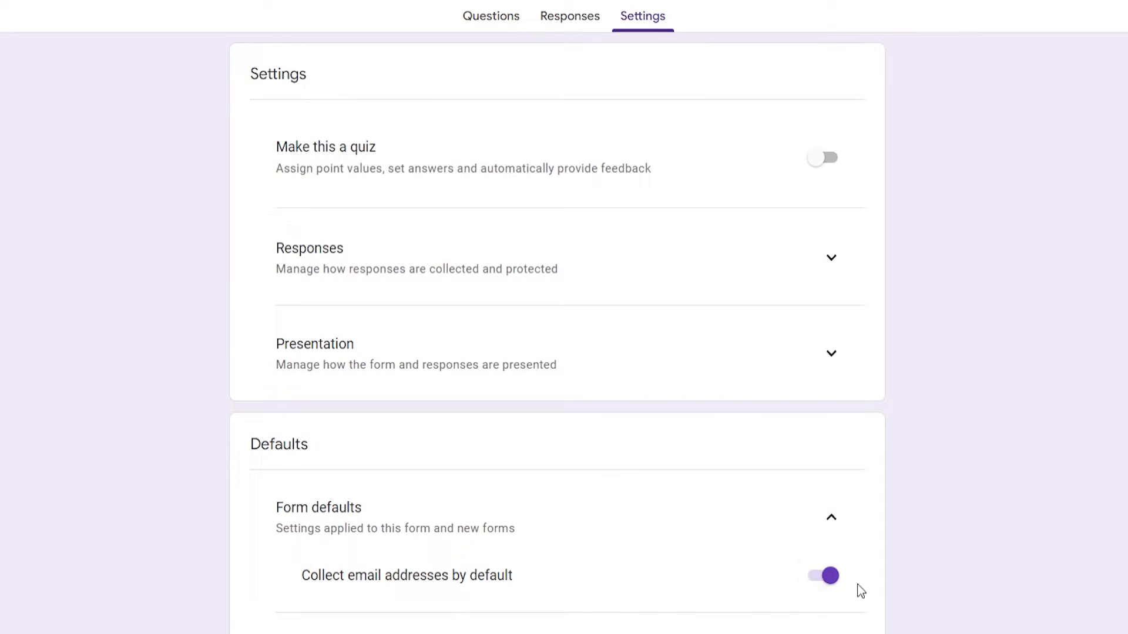
left_click(829, 578)
left_click(817, 577)
scroll(997, 297, "down", 2)
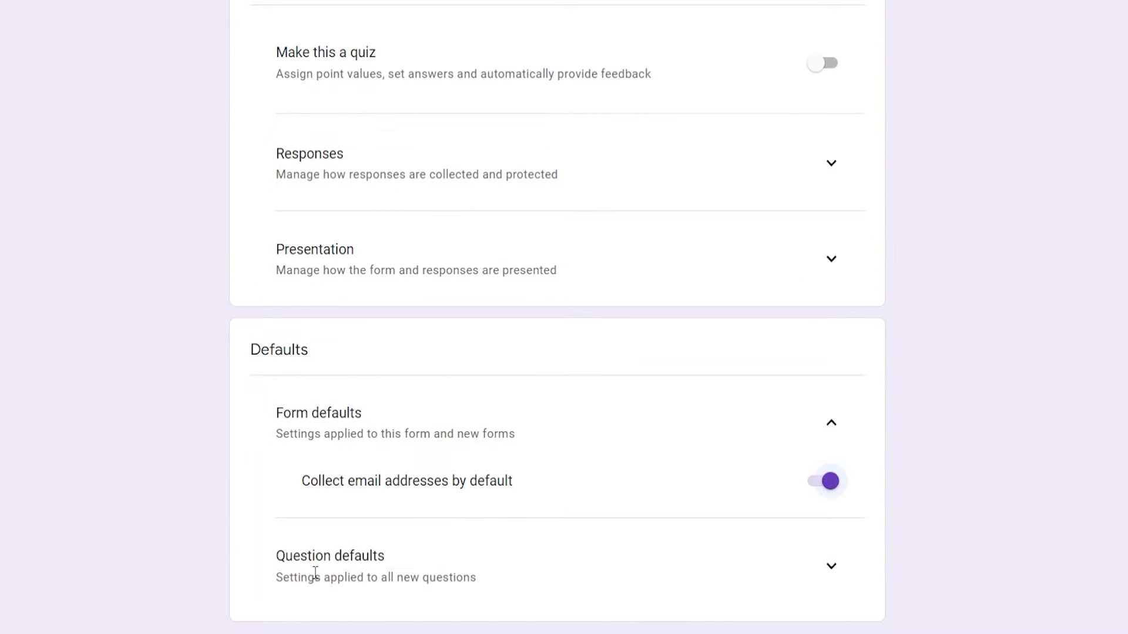
left_click(836, 550)
scroll(376, 524, "down", 2)
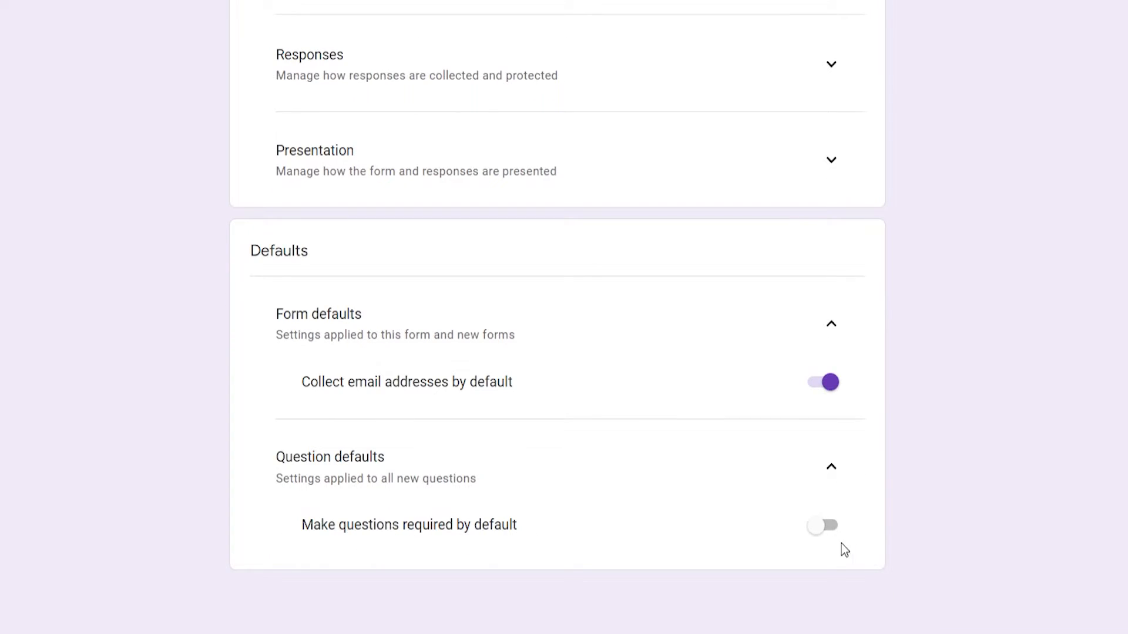
left_click(832, 530)
scroll(748, 106, "up", 2)
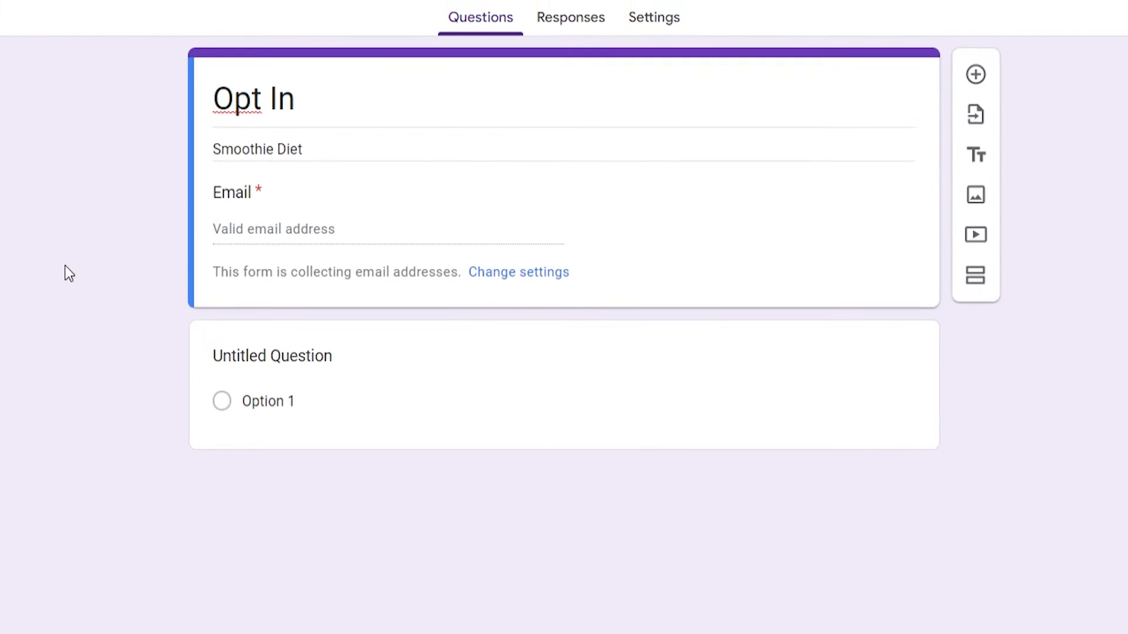
- Rename the untitled question below the email field to "Full Name"
left_click_drag(215, 198, 279, 200)
left_click(285, 361)
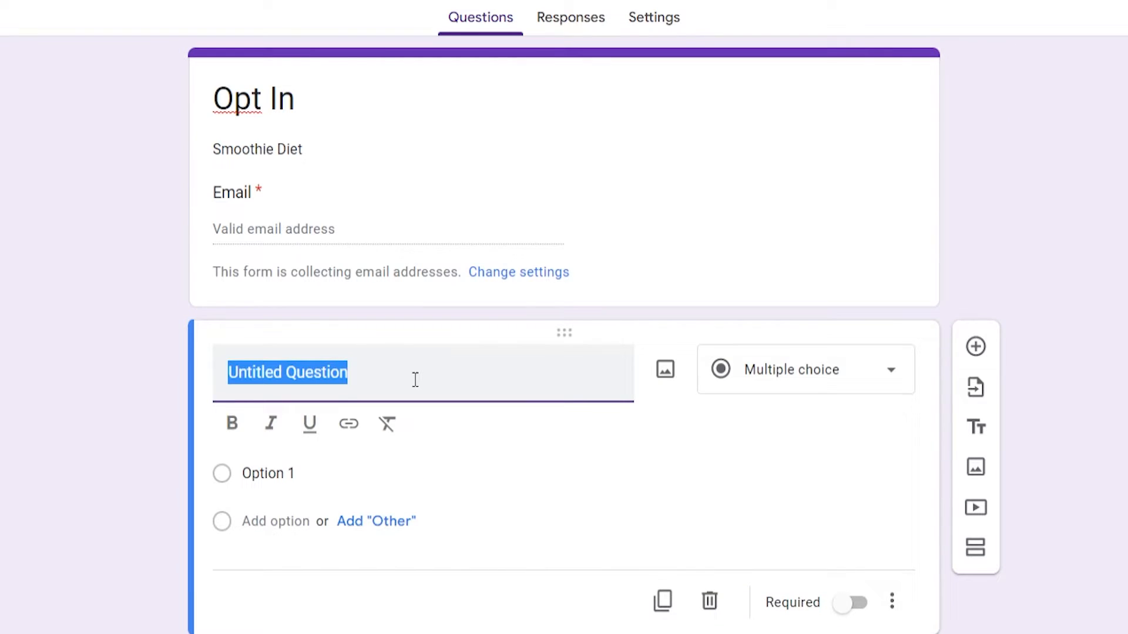
left_click(71, 358)
left_click(379, 381)
type("Name")
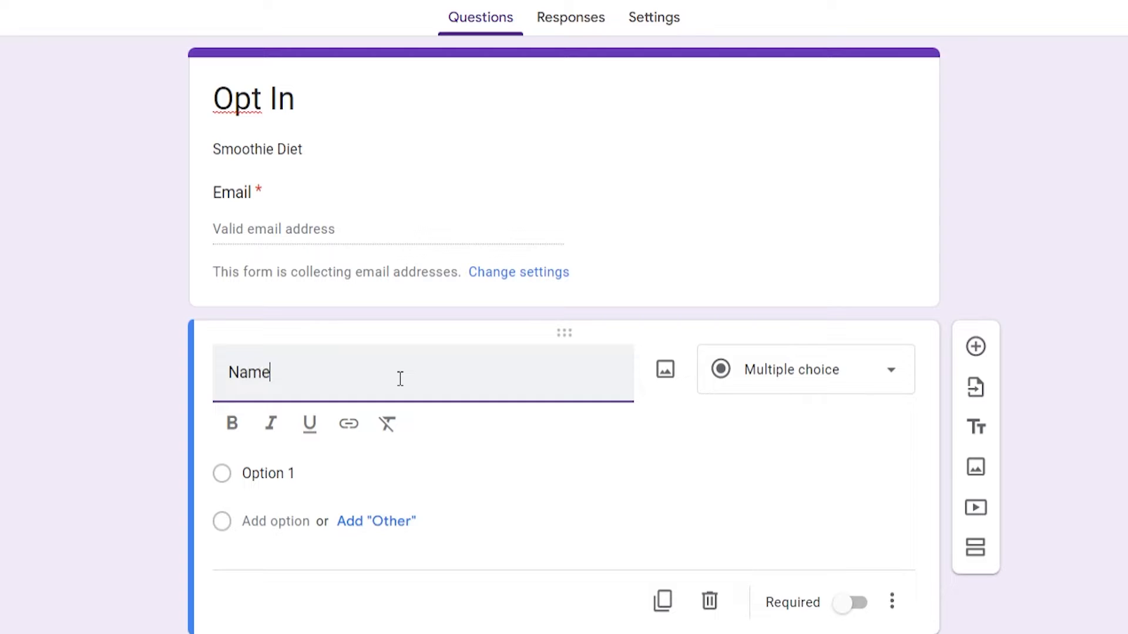
left_click_drag(396, 379, 212, 379)
type("Full Name")
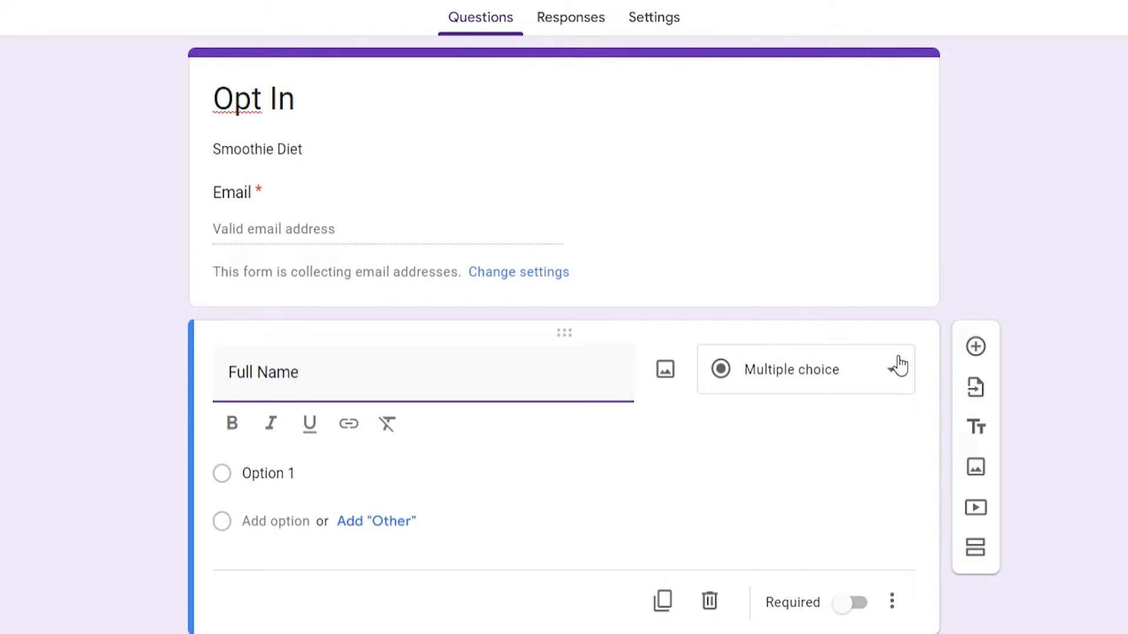
- Change the Full Name question to a short answer and make it required
left_click(891, 370)
left_click(786, 253)
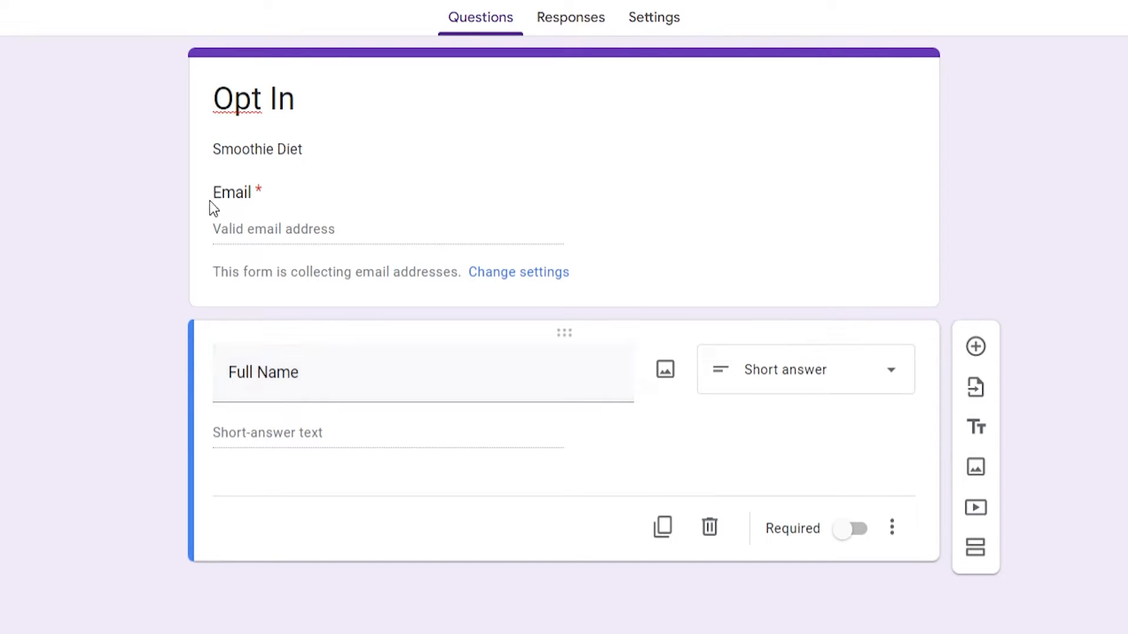
left_click(846, 532)
- Link the form's responses to a new spreadsheet named "Tutorialexample"
left_click(573, 22)
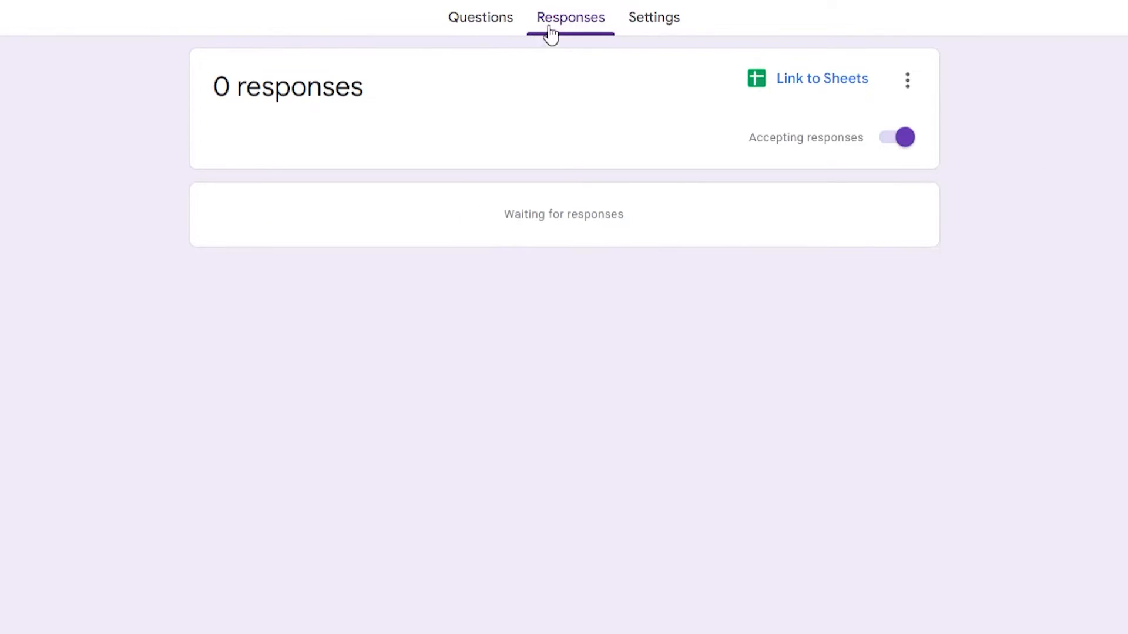
left_click(482, 19)
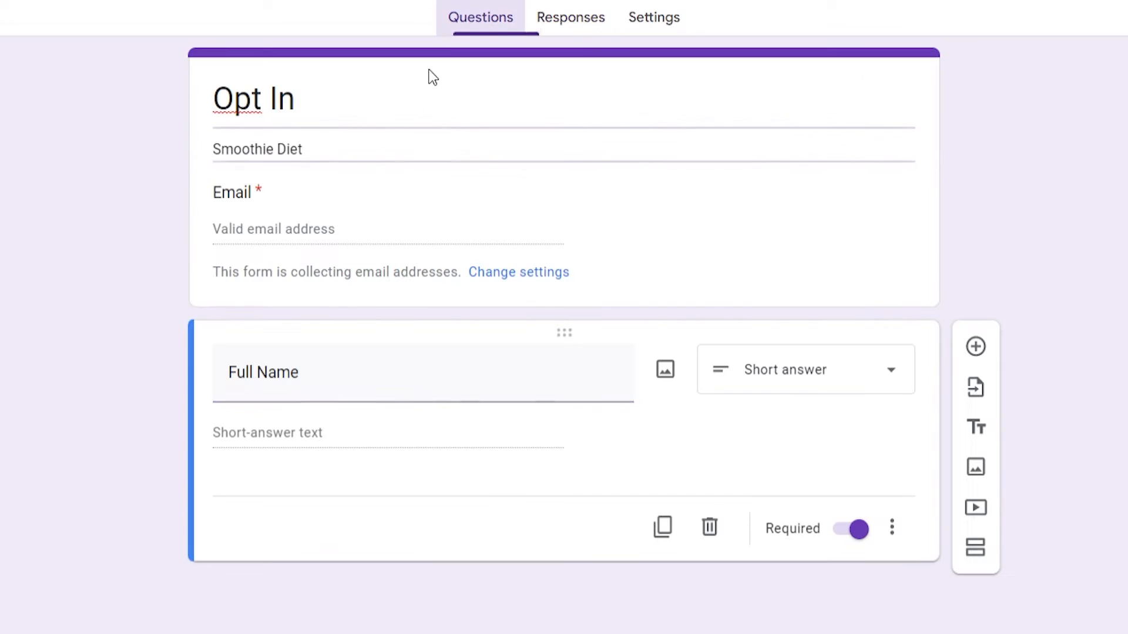
left_click(590, 29)
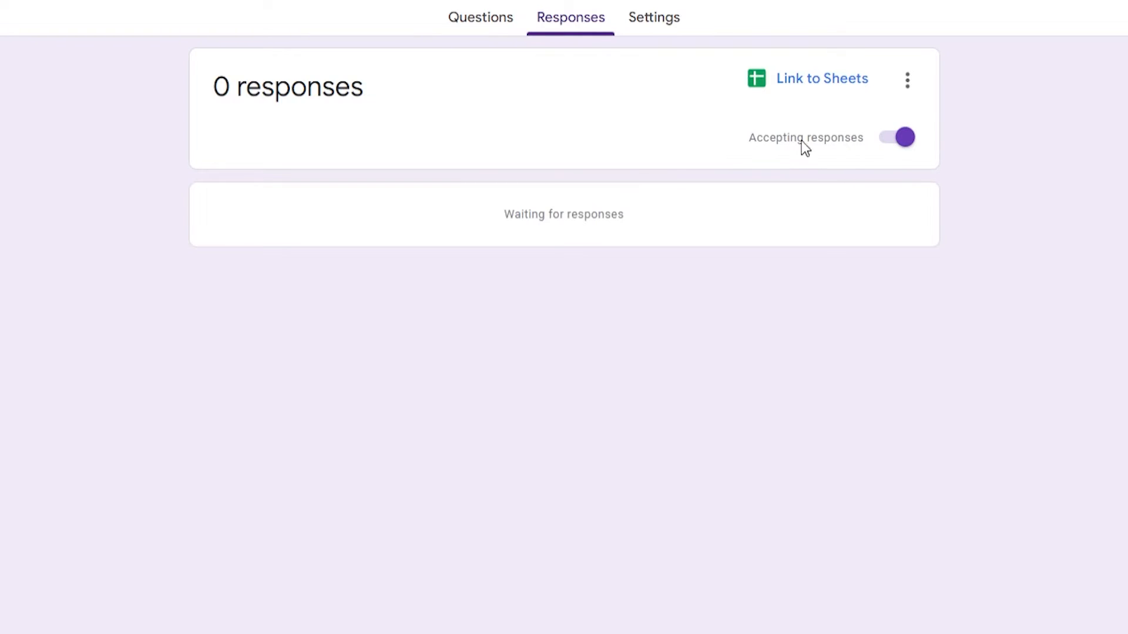
left_click(779, 91)
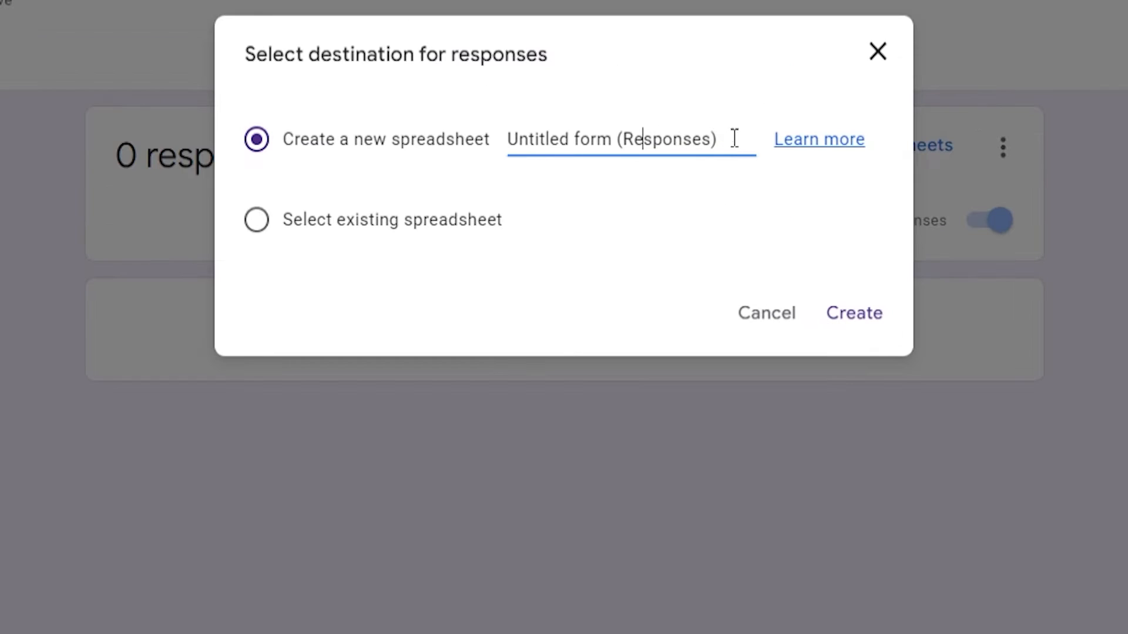
left_click_drag(695, 73, 393, 79)
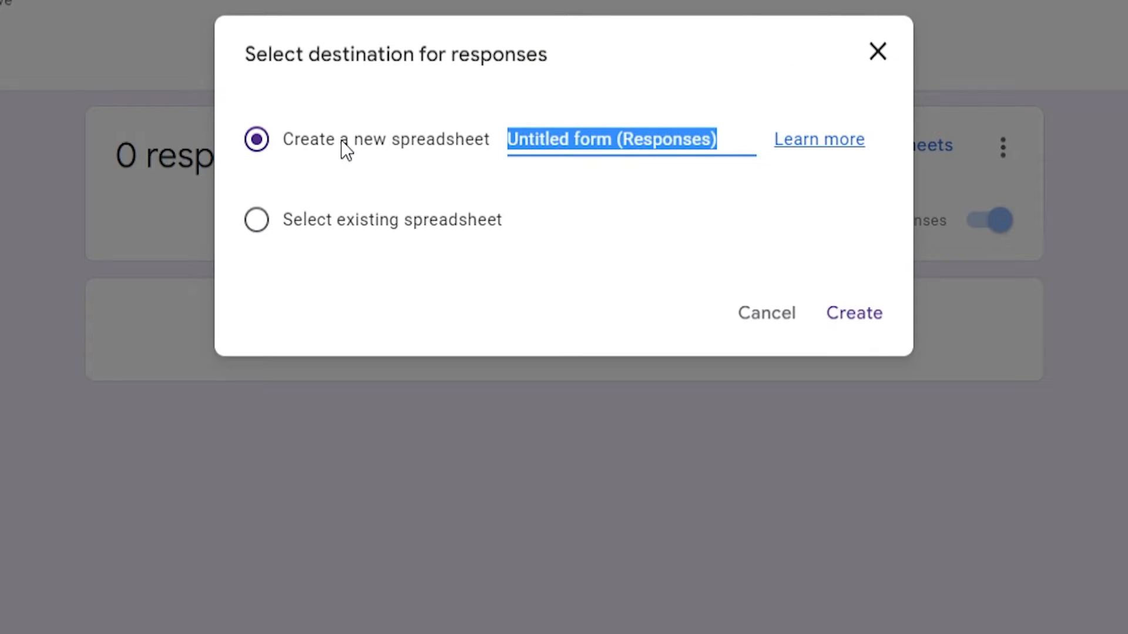
type("TutorialT")
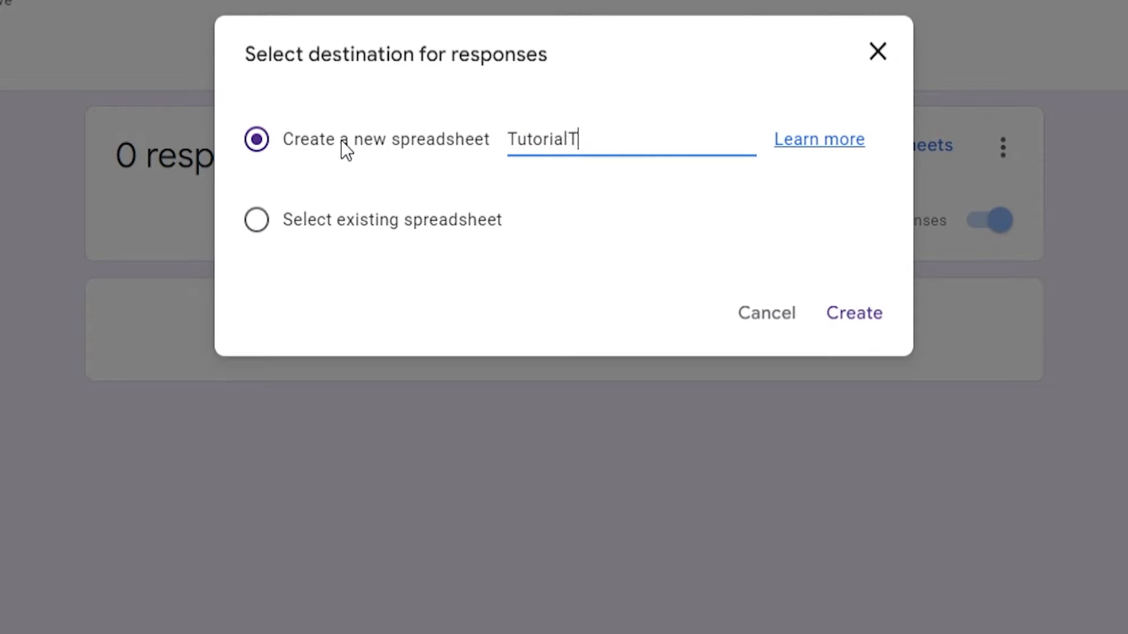
key("BackSpace")
type("example")
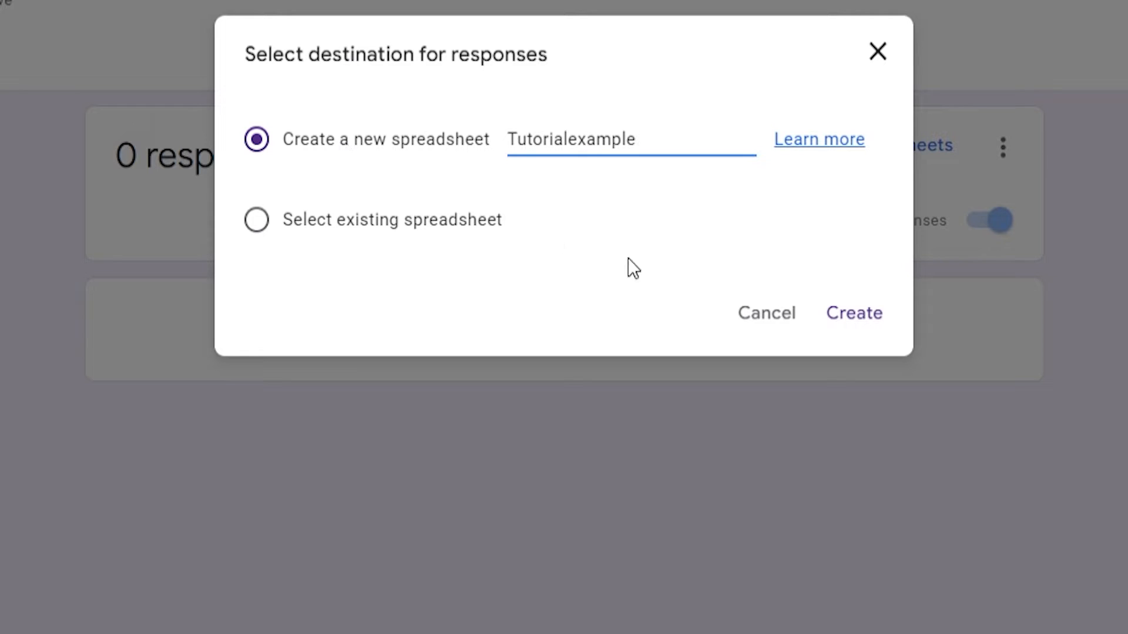
left_click(846, 313)
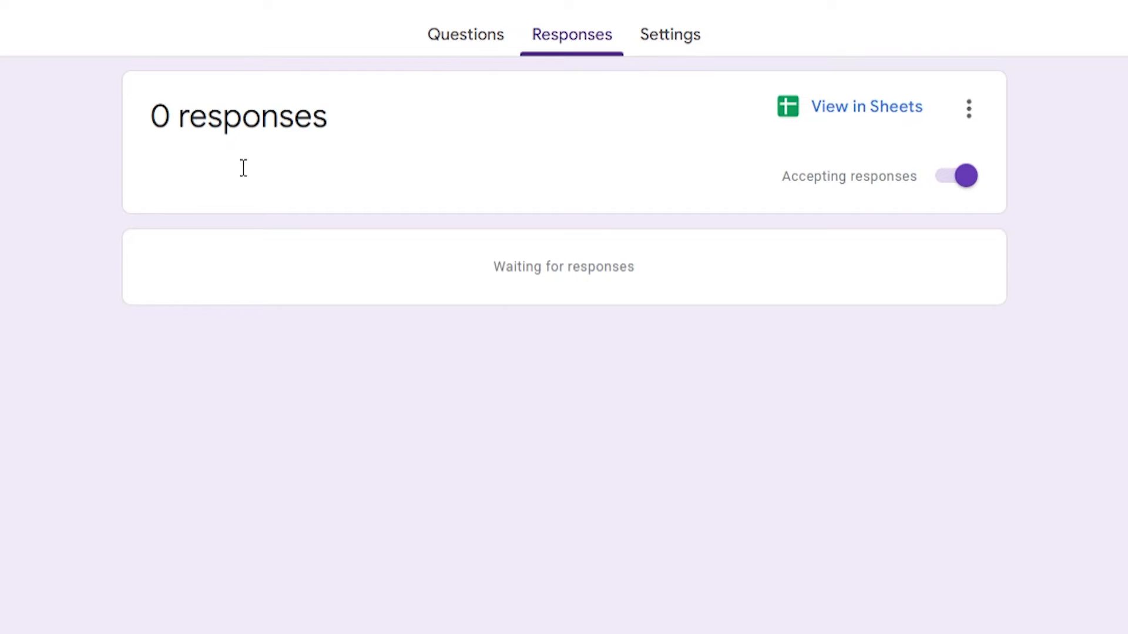
- Copy the Opt In form's share link, switch back to Google Sites and insert the "Sign Me Up!" button with that link
left_click(475, 44)
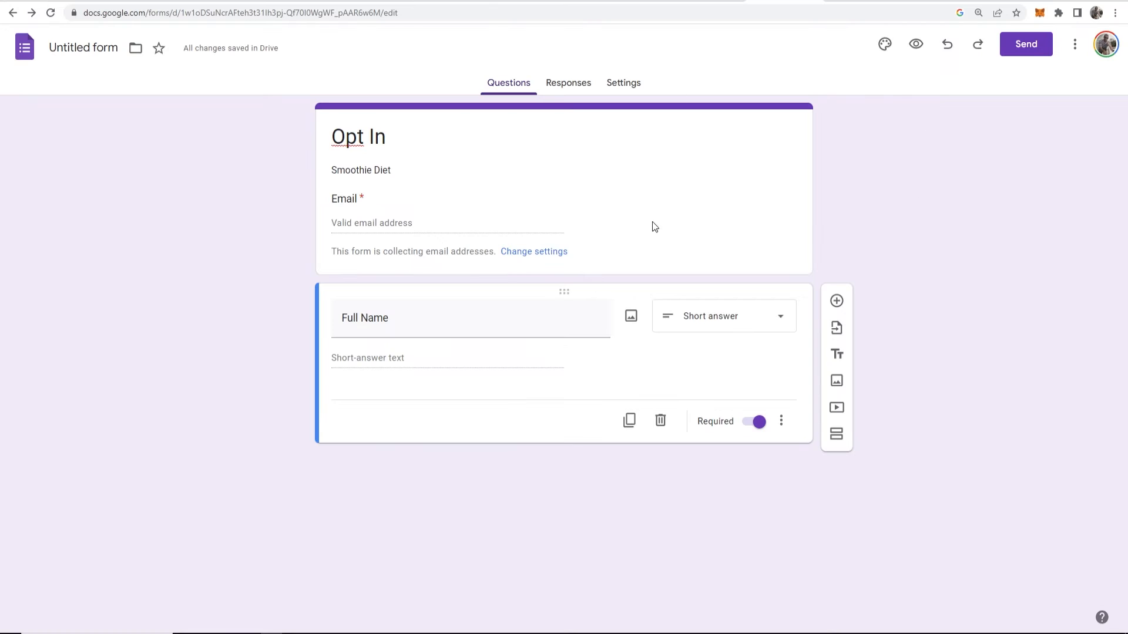
left_click(1026, 44)
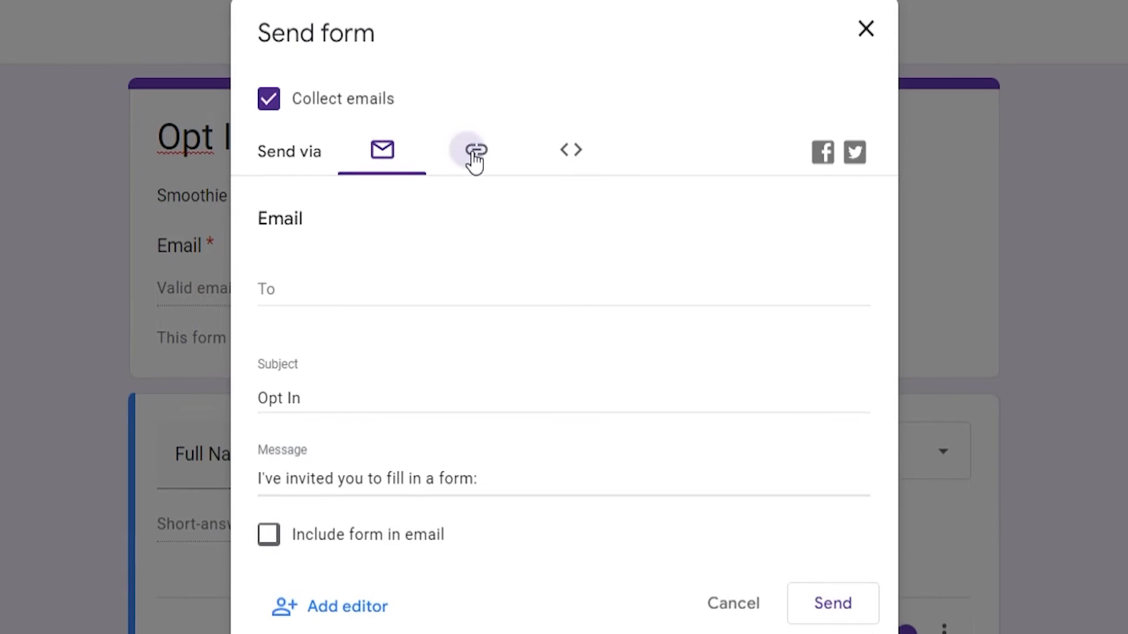
left_click(475, 158)
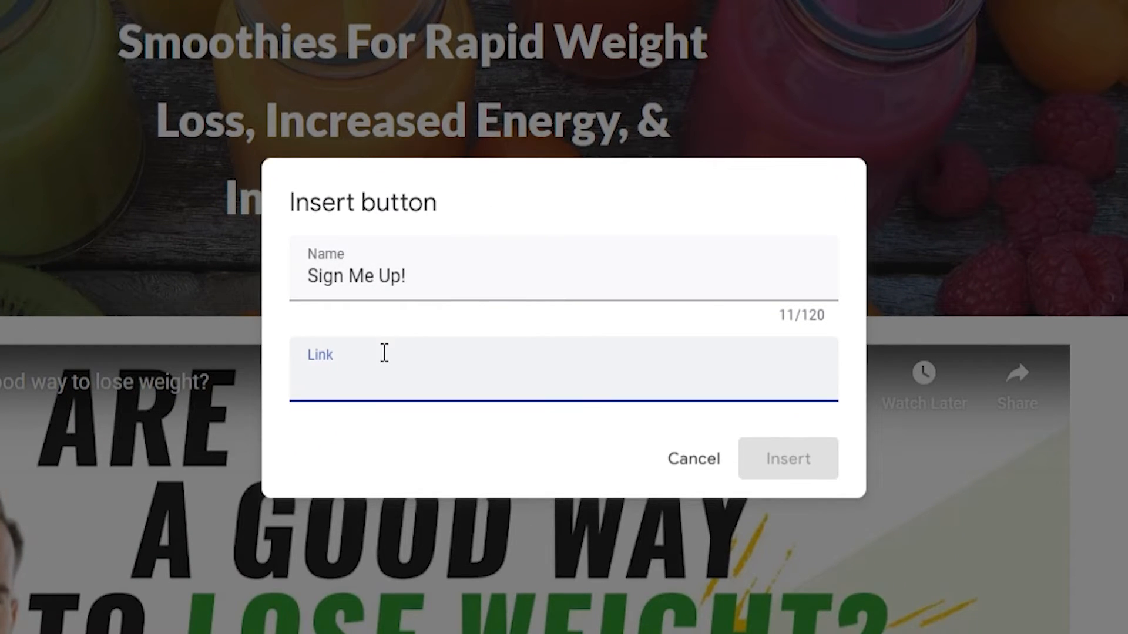
key("ctrl+v")
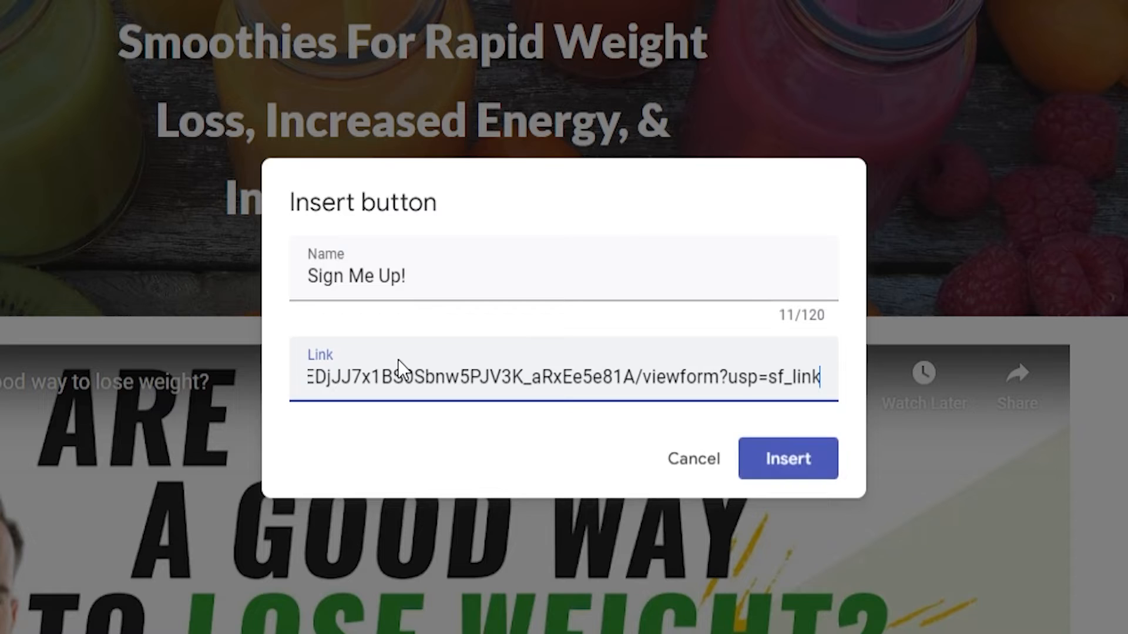
left_click(791, 469)
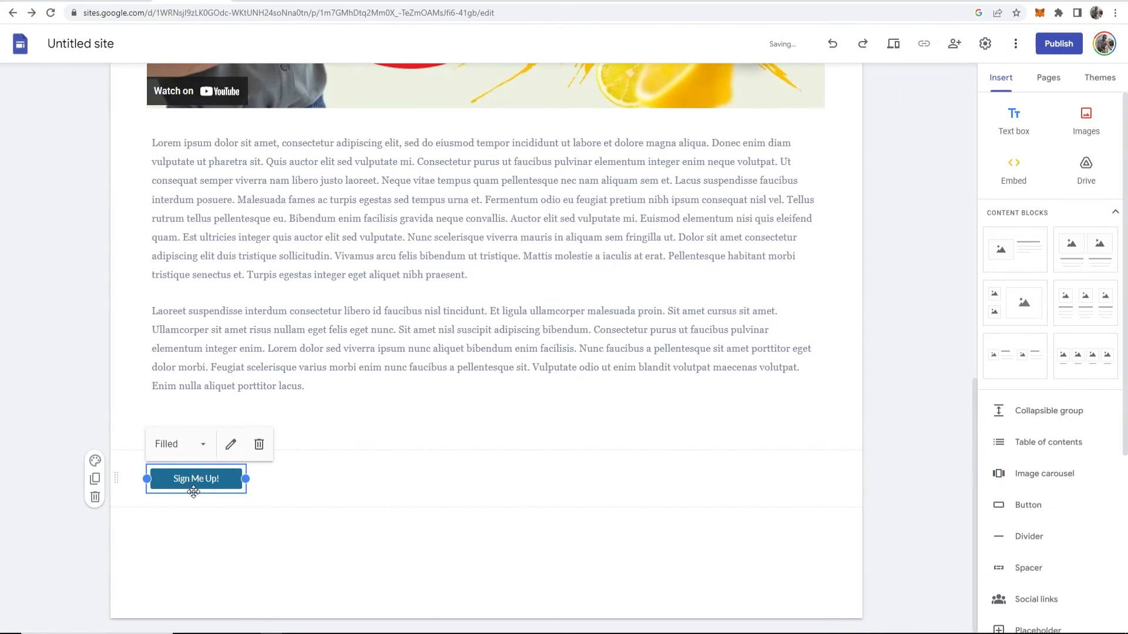
- Move the "Sign Me Up!" button between the header and the video, and widen it to the full content width
left_click_drag(246, 479, 441, 262)
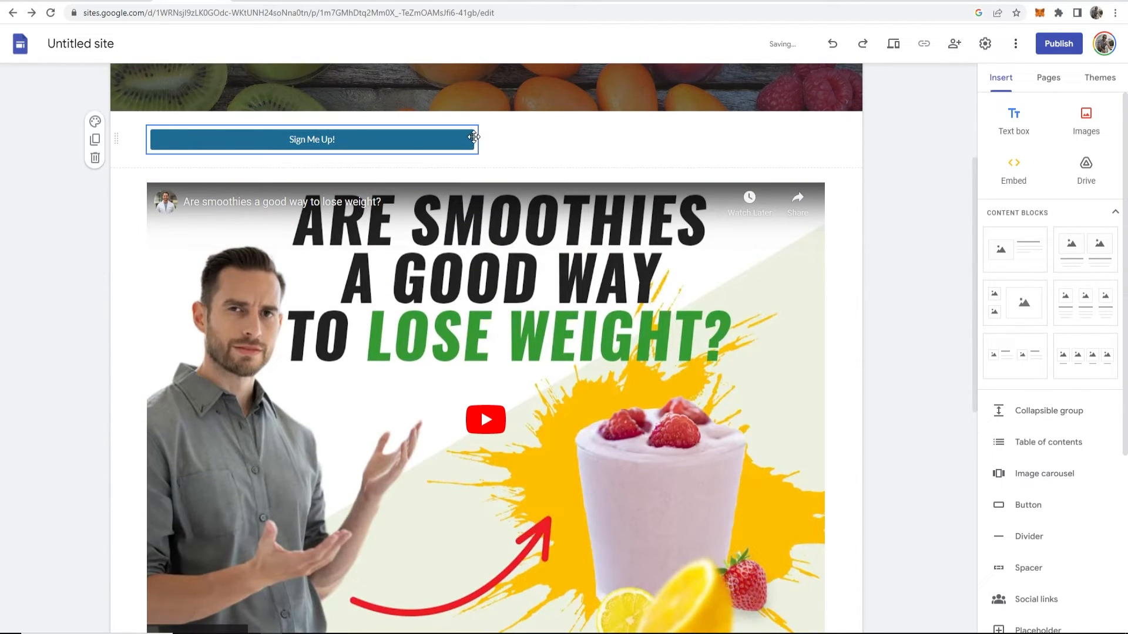
left_click_drag(477, 139, 839, 153)
left_click(506, 151)
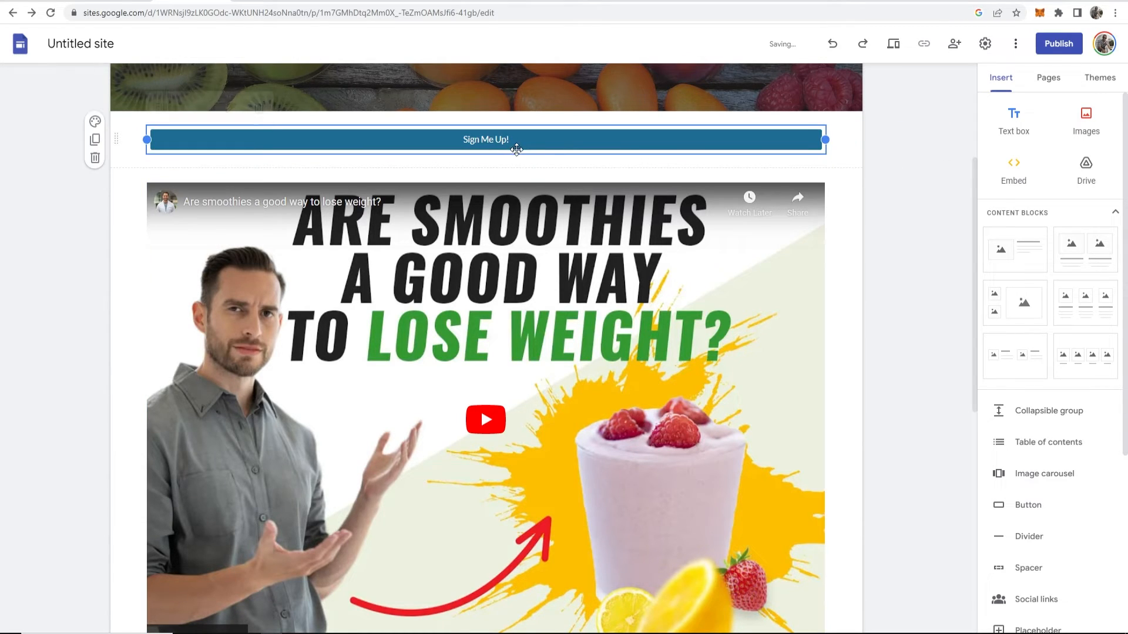
- Review the page layout in the editor and on the published site, from the header down to the Lorem ipsum text
scroll(505, 153, "down", 7)
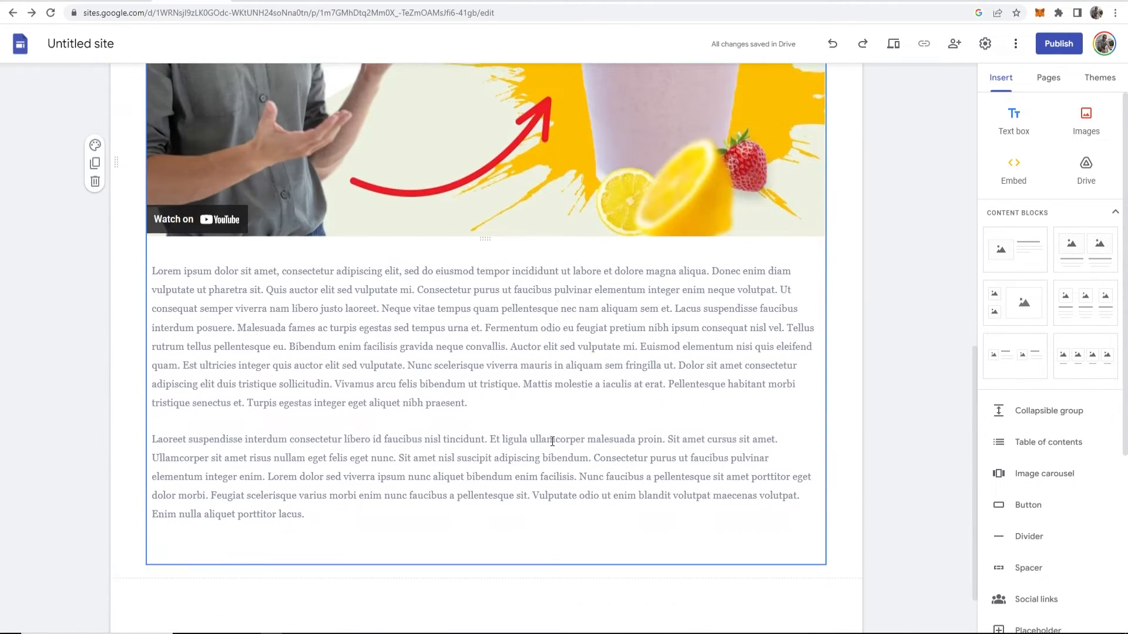
scroll(556, 345, "up", 7)
scroll(685, 144, "up", 1)
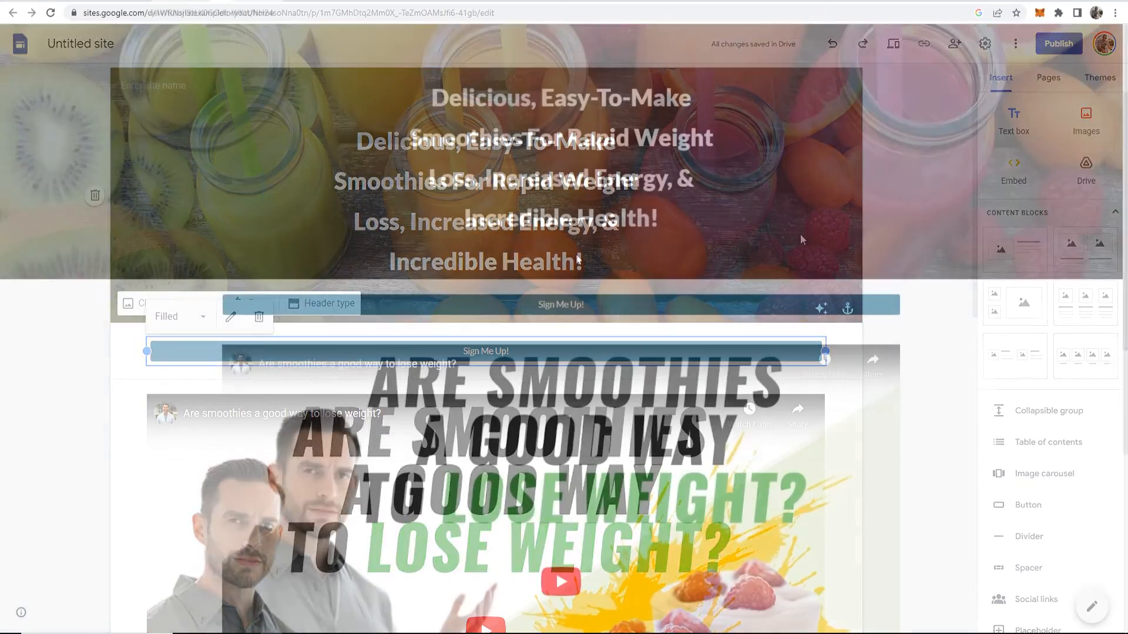
scroll(584, 251, "down", 9)
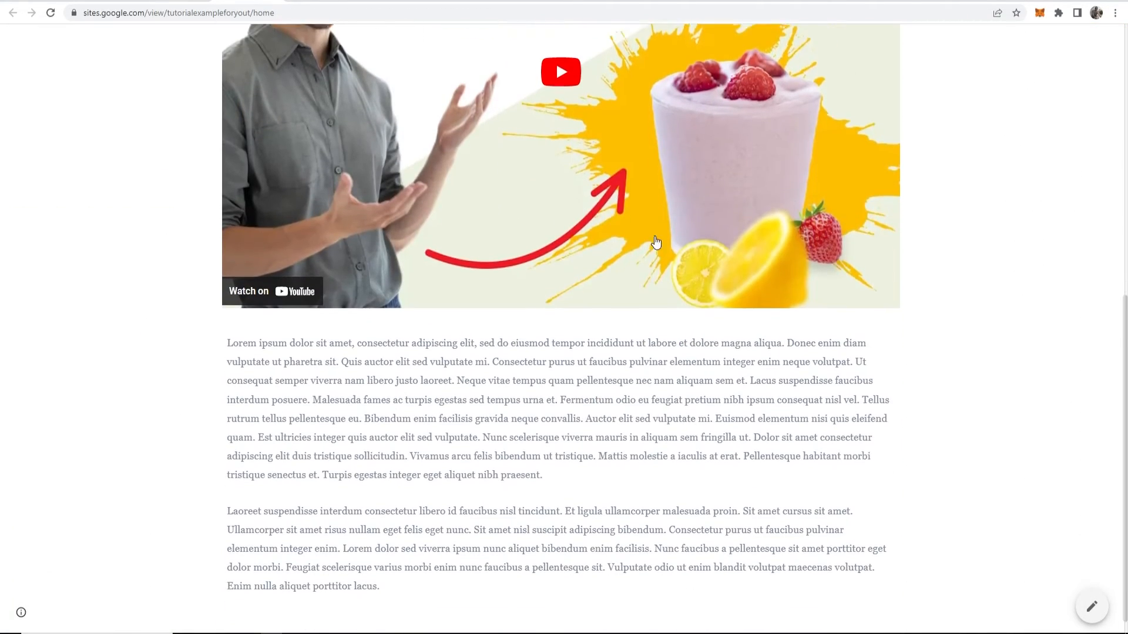
- Test the published page's "Sign Me Up!" button by filling in the Opt In form's email and full name and submitting the response
scroll(666, 402, "up", 5)
scroll(665, 396, "up", 4)
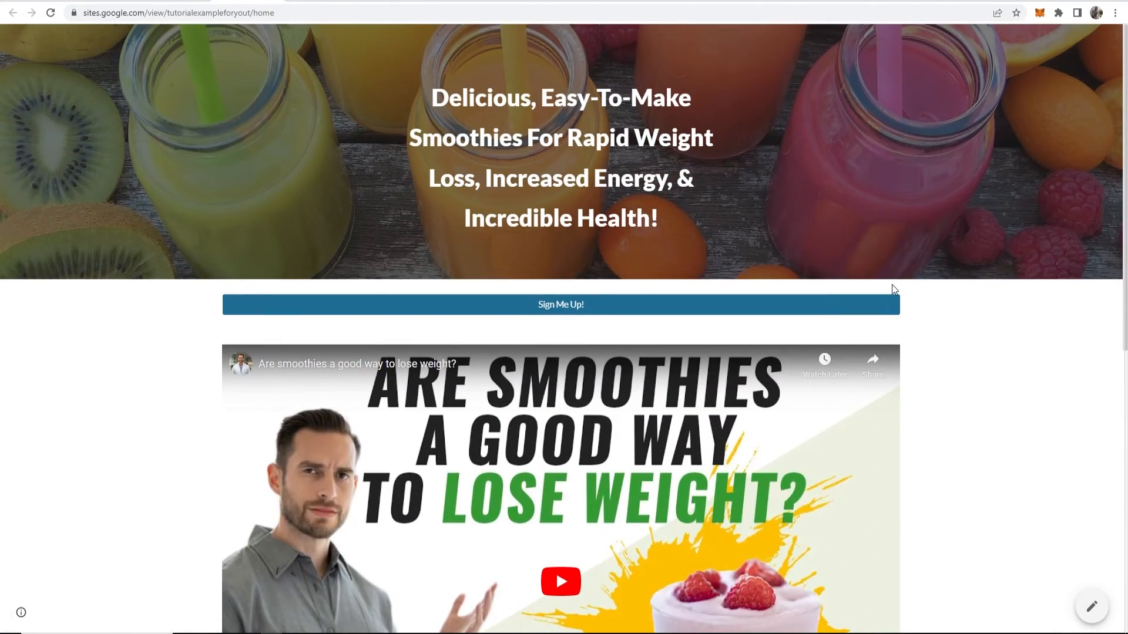
left_click(568, 303)
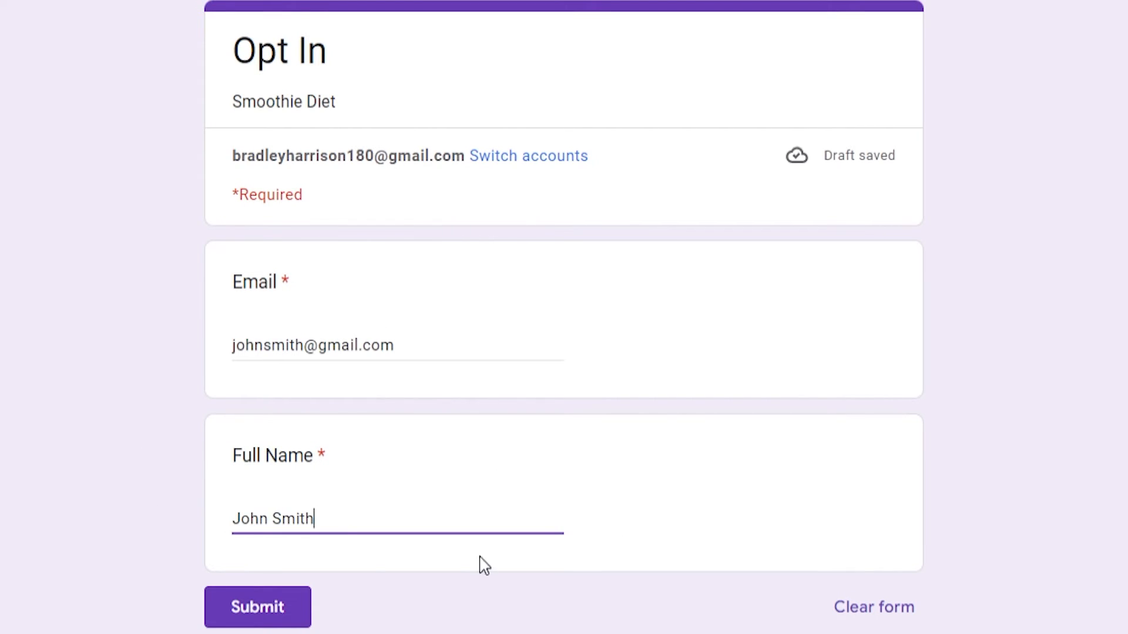
left_click(248, 618)
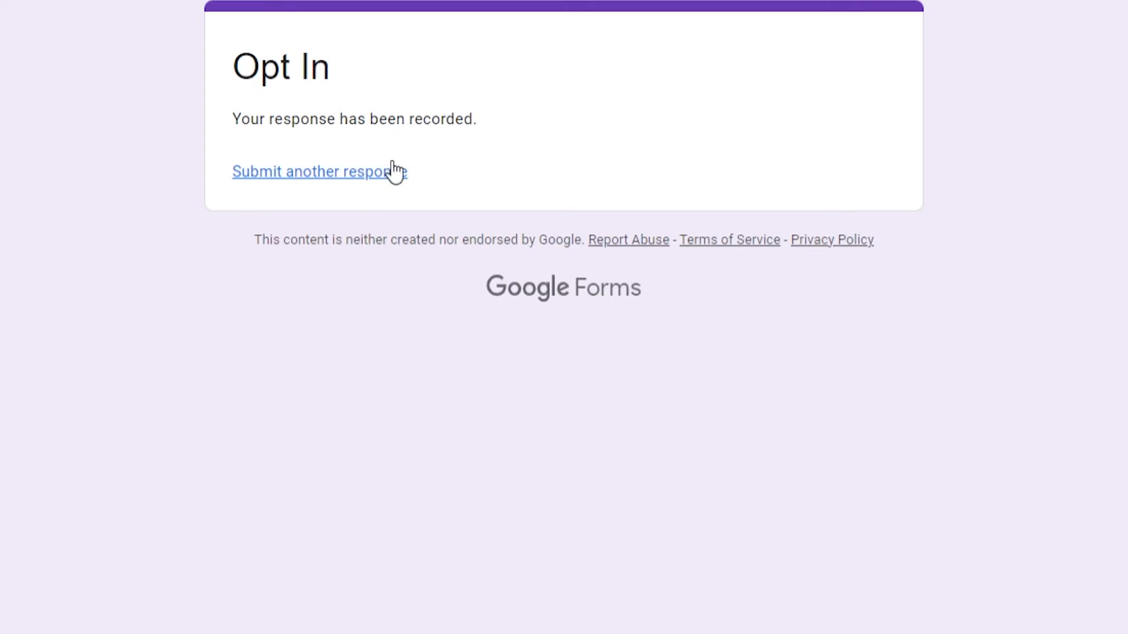
left_click_drag(493, 111, 249, 95)
left_click(330, 109)
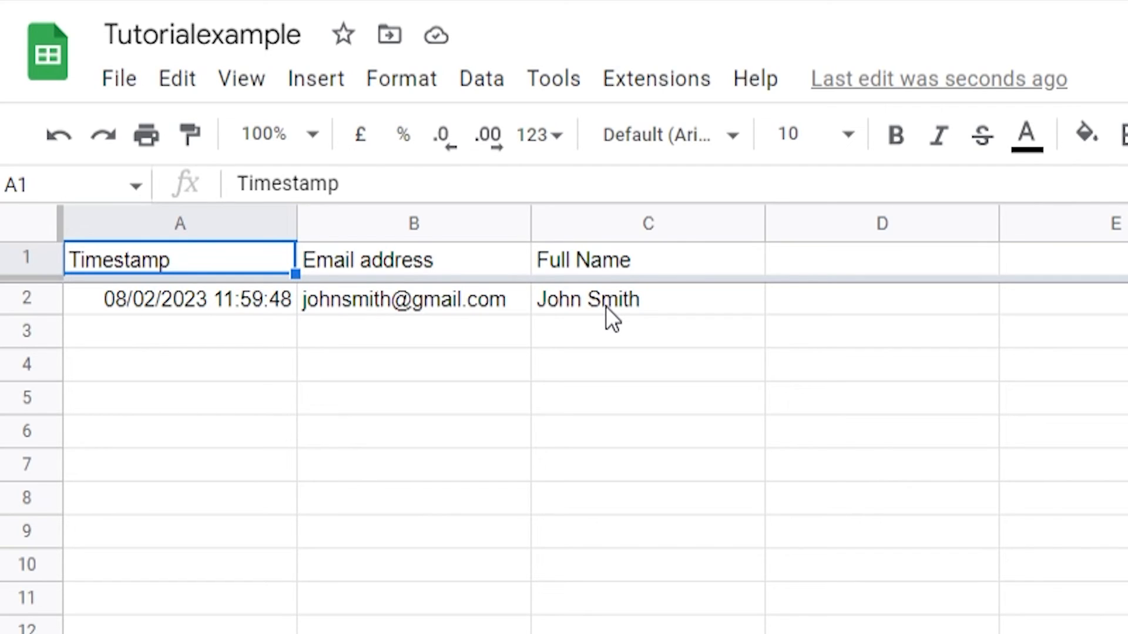
- Examine the "Tutorialexample" spreadsheet's download options and the CSV passage in the "Import Contacts to Mailchimp" help article
left_click(117, 79)
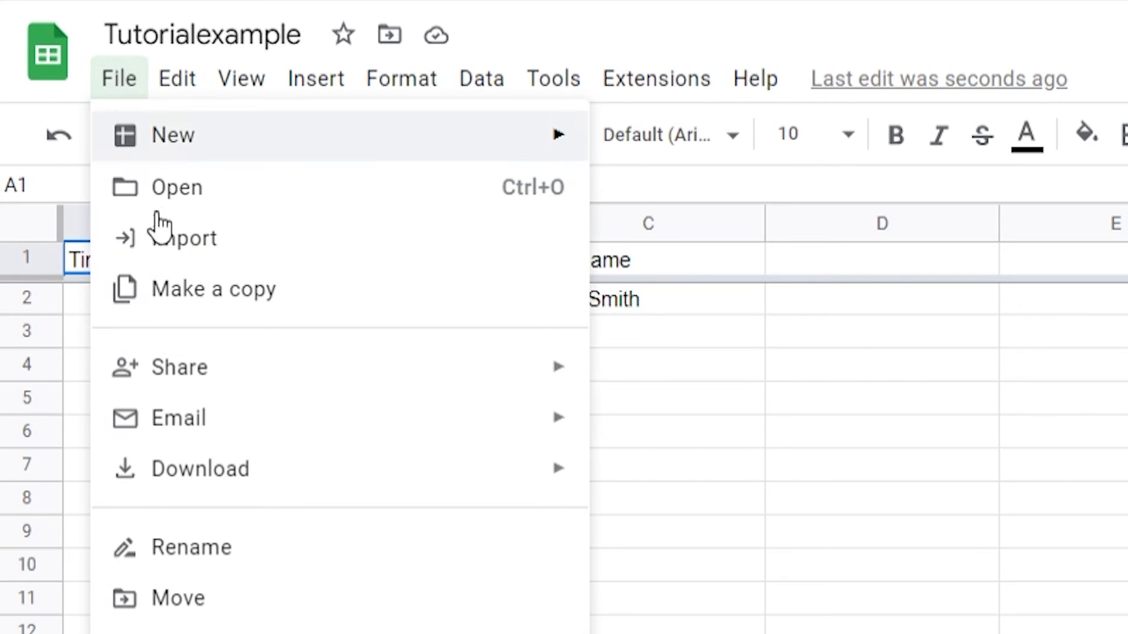
mouse_move(206, 487)
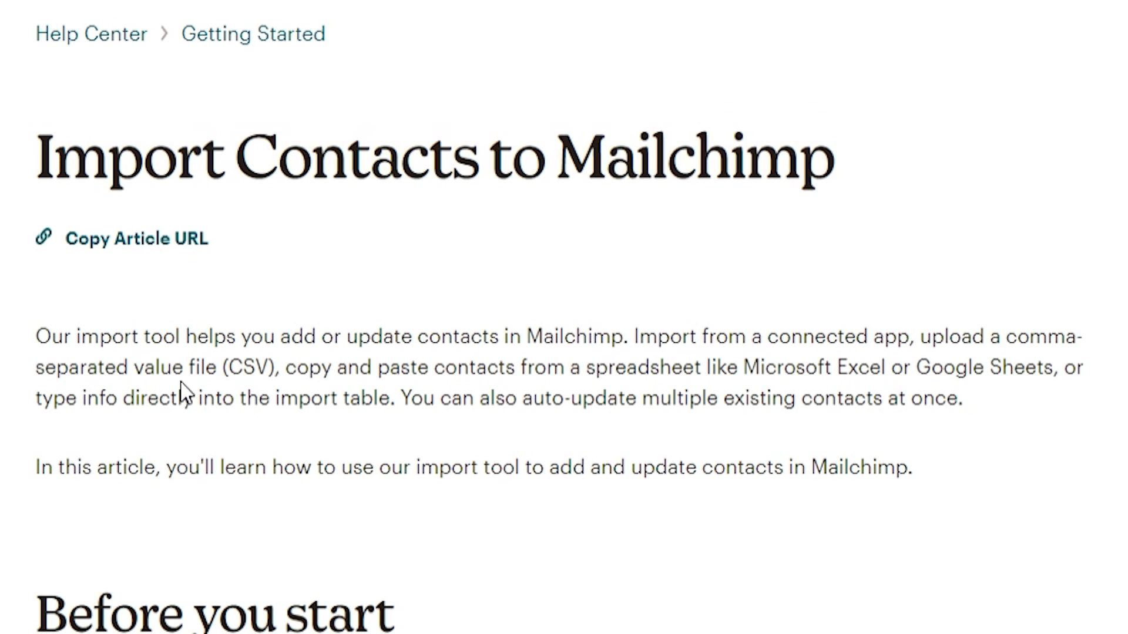
left_click_drag(234, 365, 265, 370)
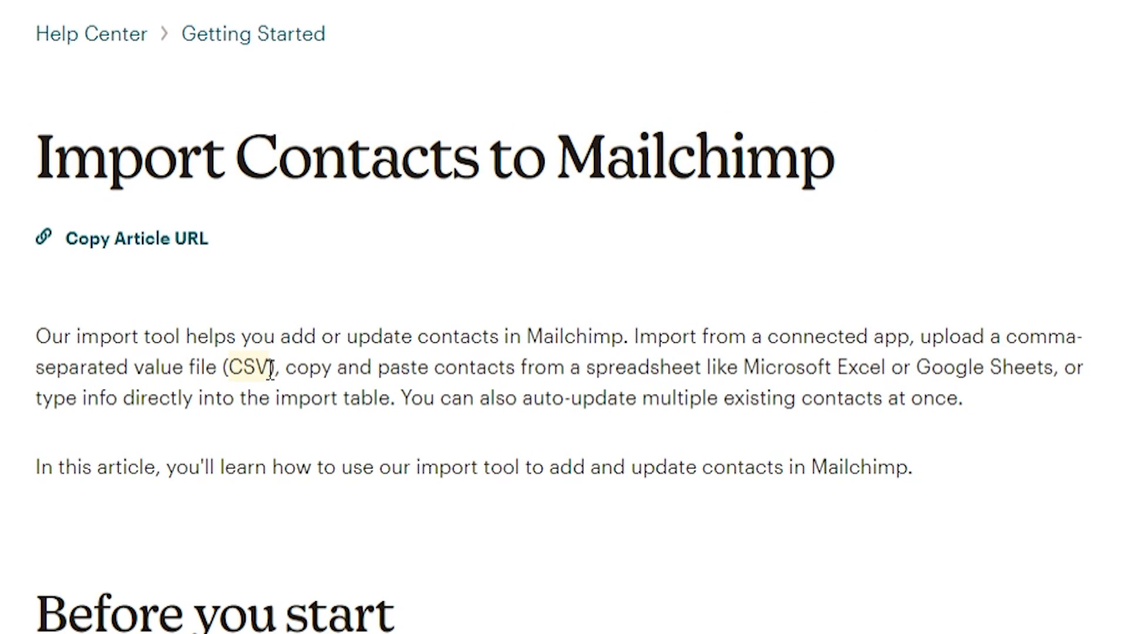